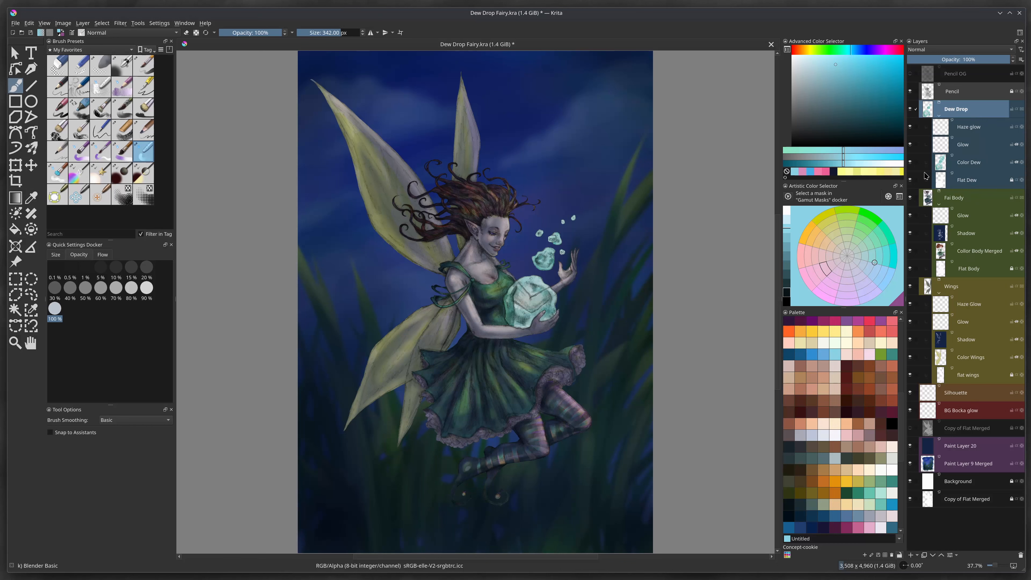
# Hide the colour, shadow and glow layers in the Dew Drop and Wings groups and the colour and shadow layers in Fai Body
pyautogui.moveTo(910, 162); pyautogui.dragTo(910, 130)
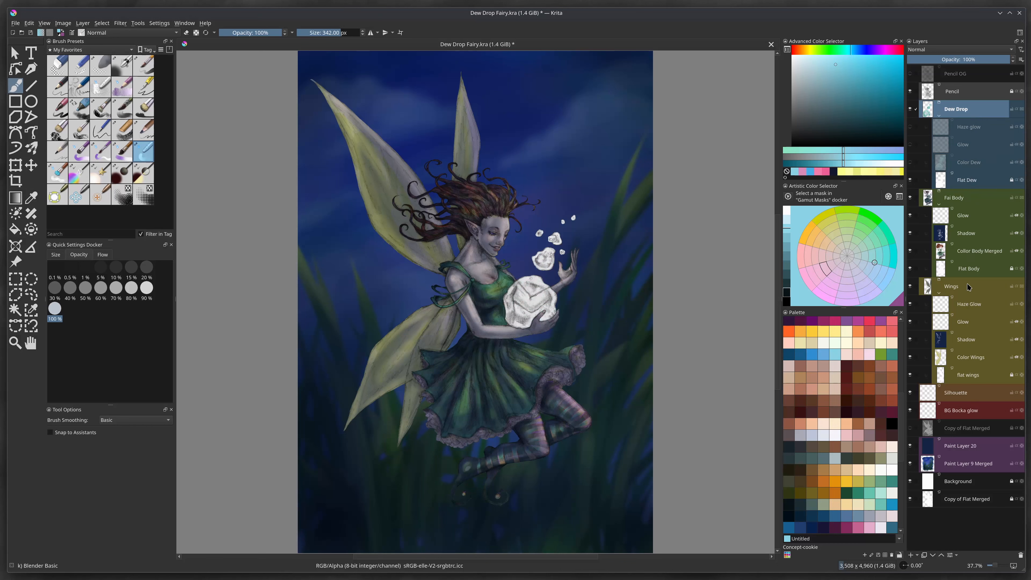
pyautogui.click(910, 358)
pyautogui.moveTo(910, 340); pyautogui.dragTo(910, 321)
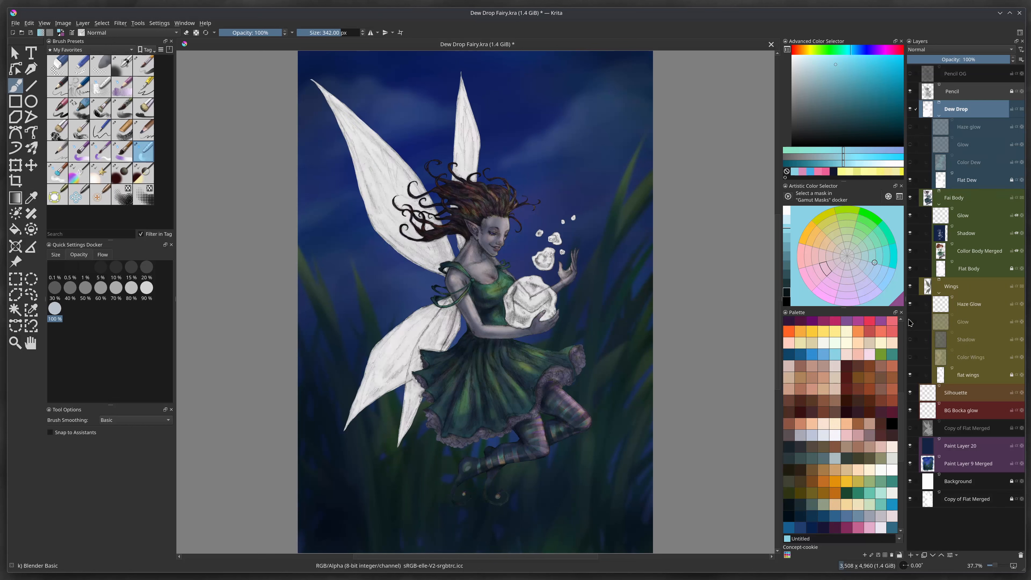
pyautogui.moveTo(910, 251); pyautogui.dragTo(910, 233)
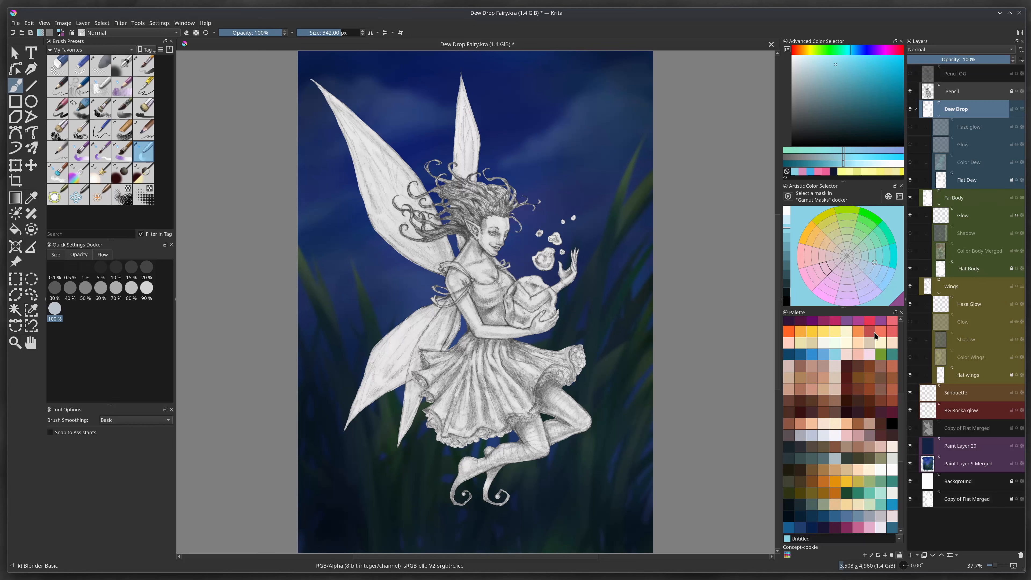
# Show the hidden Fai Body, Dew Drop and Wings layers again, from the colour layers up through the shadows and glows
pyautogui.click(911, 251)
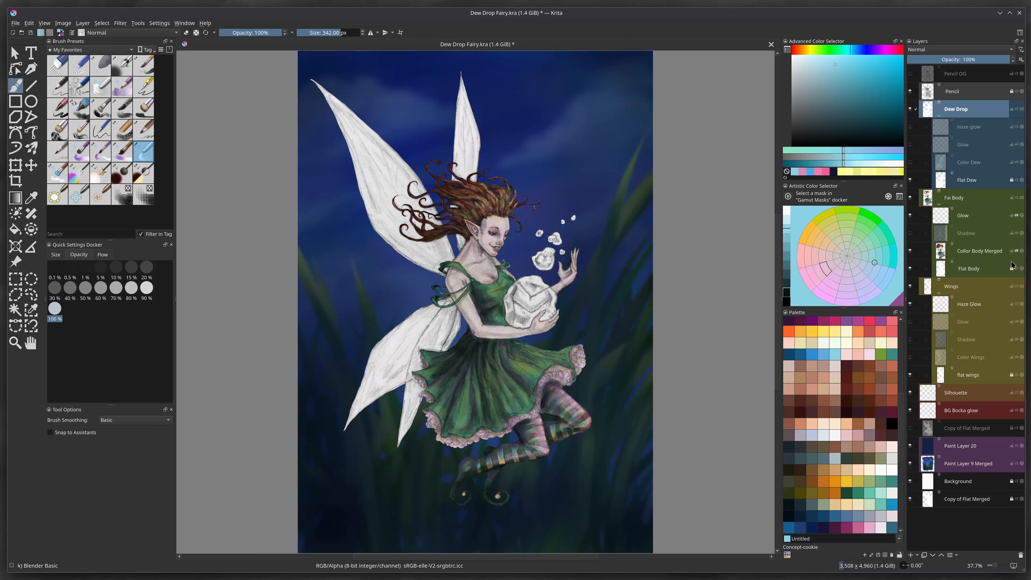
pyautogui.click(910, 233)
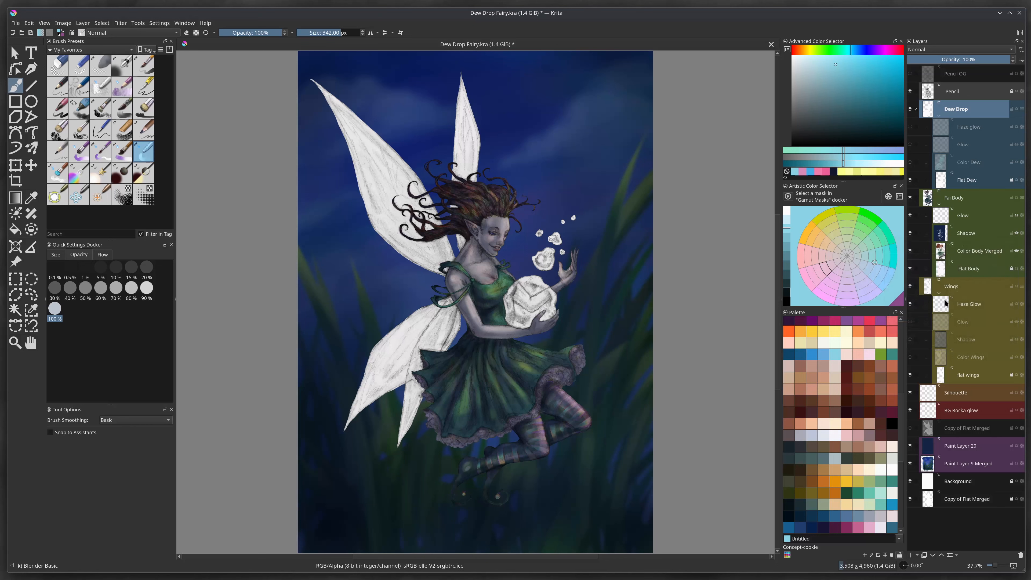
pyautogui.click(910, 162)
pyautogui.click(910, 144)
pyautogui.click(910, 126)
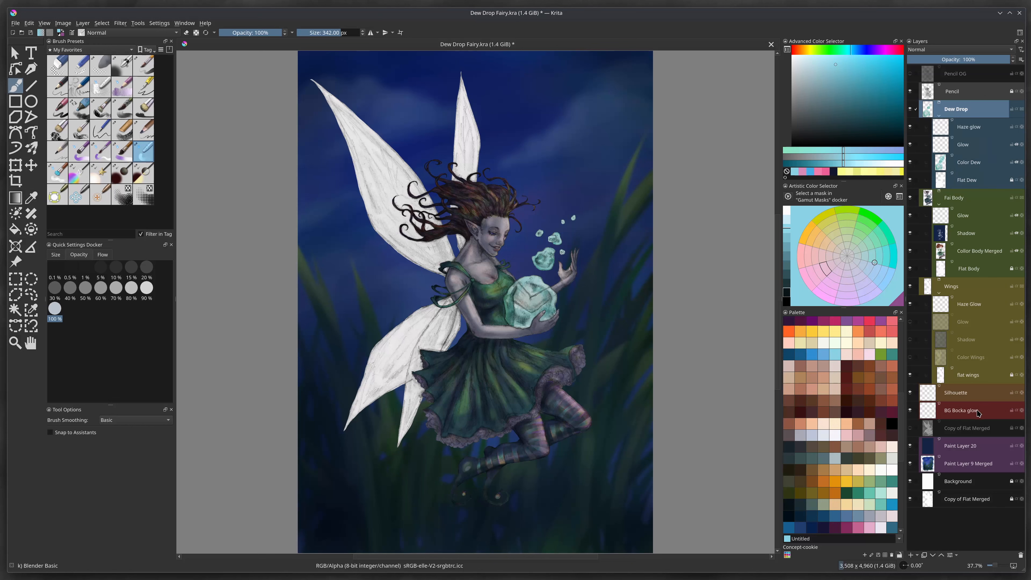
pyautogui.click(910, 357)
pyautogui.click(910, 339)
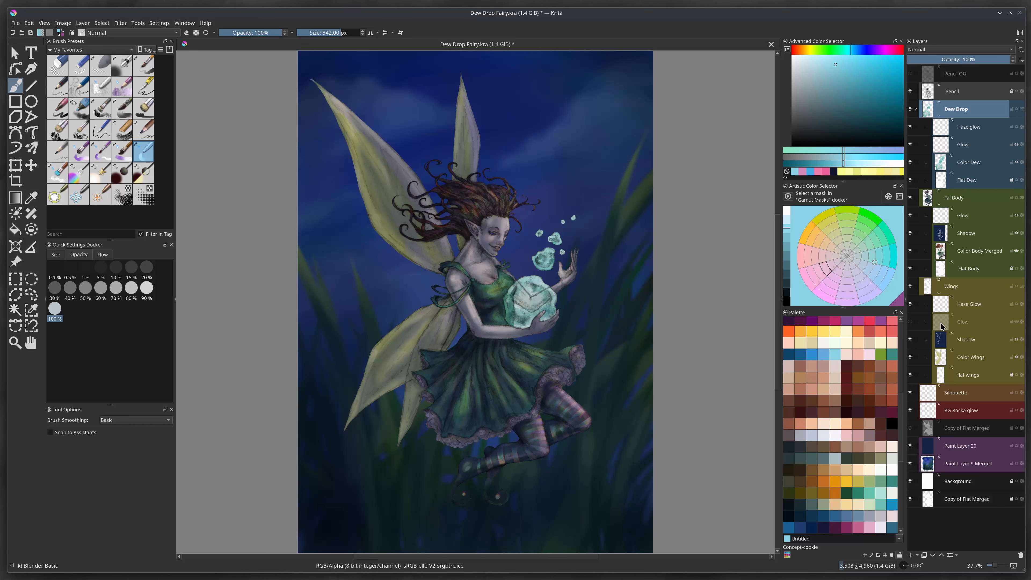
pyautogui.click(910, 322)
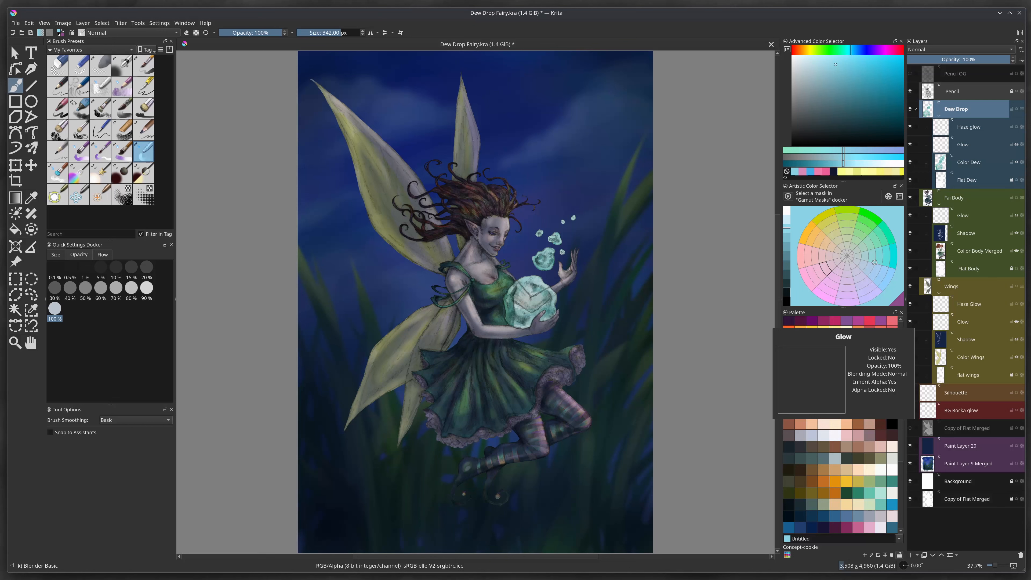
# Check the background with Paint Layer 20 hidden, then restore that layer and set its opacity to 41%
pyautogui.click(910, 445)
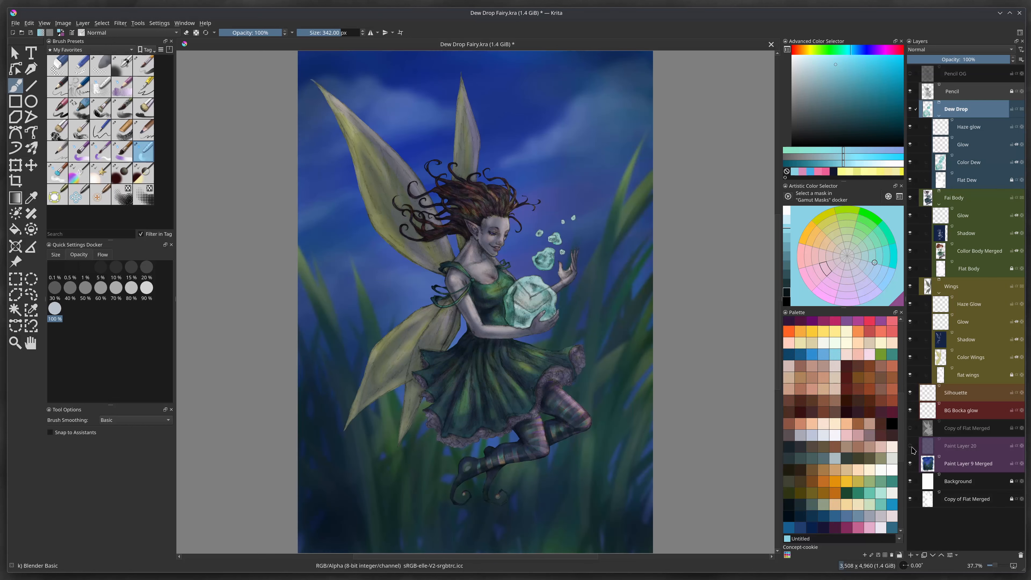
pyautogui.click(911, 446)
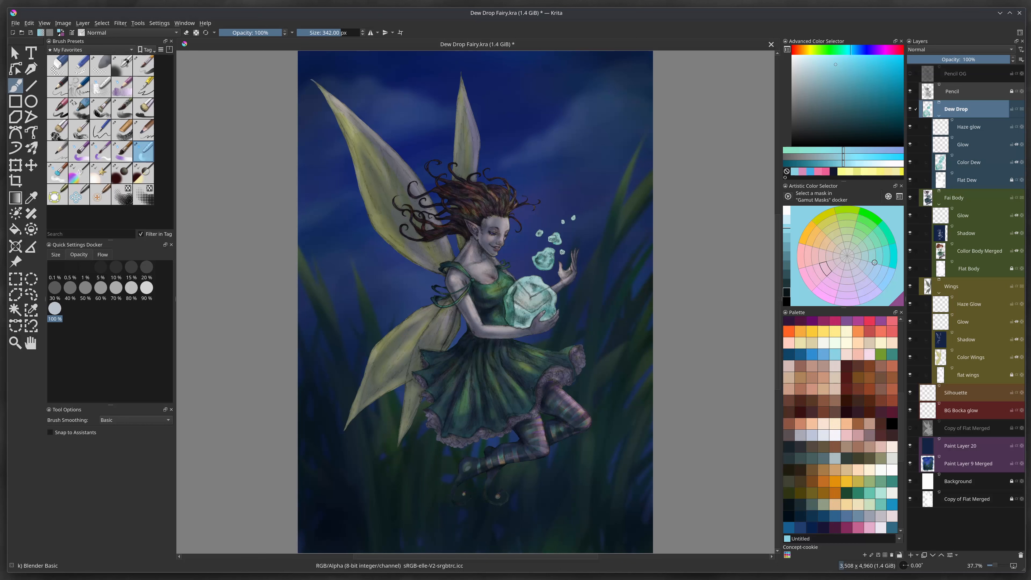
pyautogui.click(962, 447)
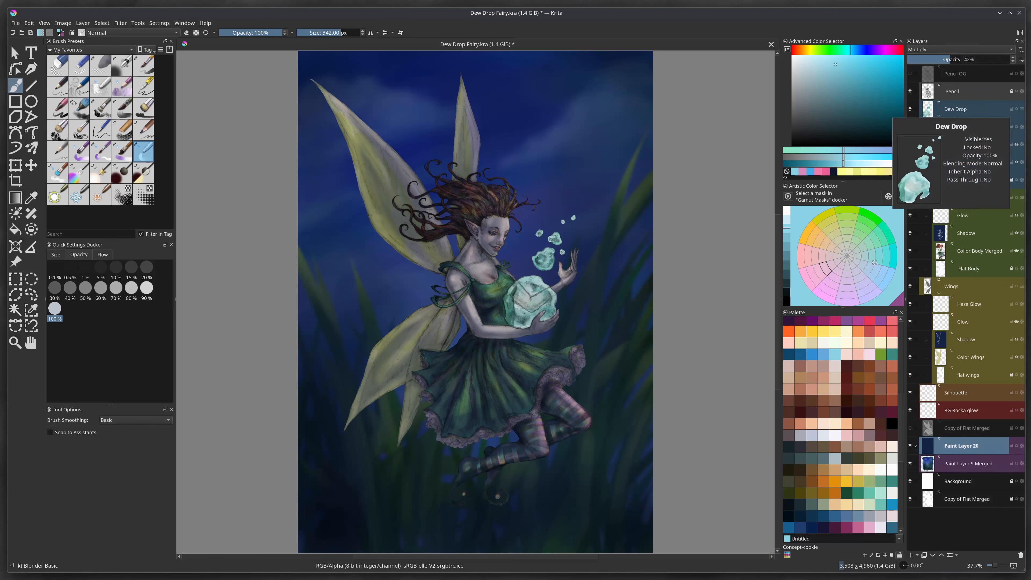
pyautogui.click(952, 57)
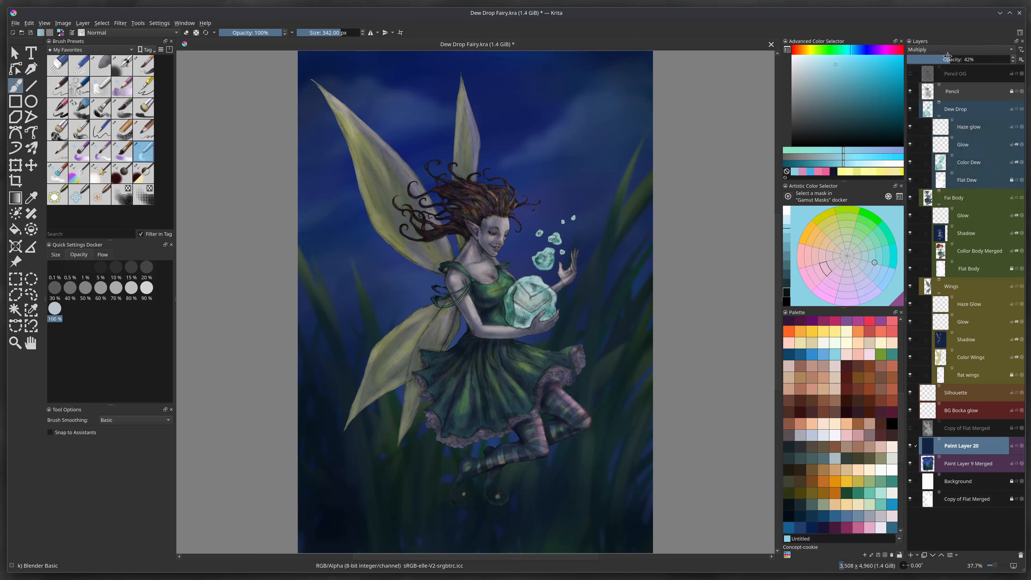
pyautogui.moveTo(952, 57)
pyautogui.mouseDown()
pyautogui.moveTo(975, 55)
pyautogui.moveTo(943, 60)
pyautogui.mouseUp()
# Browse the brush presets under the FX and Digital tags and return to My Favorites
pyautogui.click(126, 49)
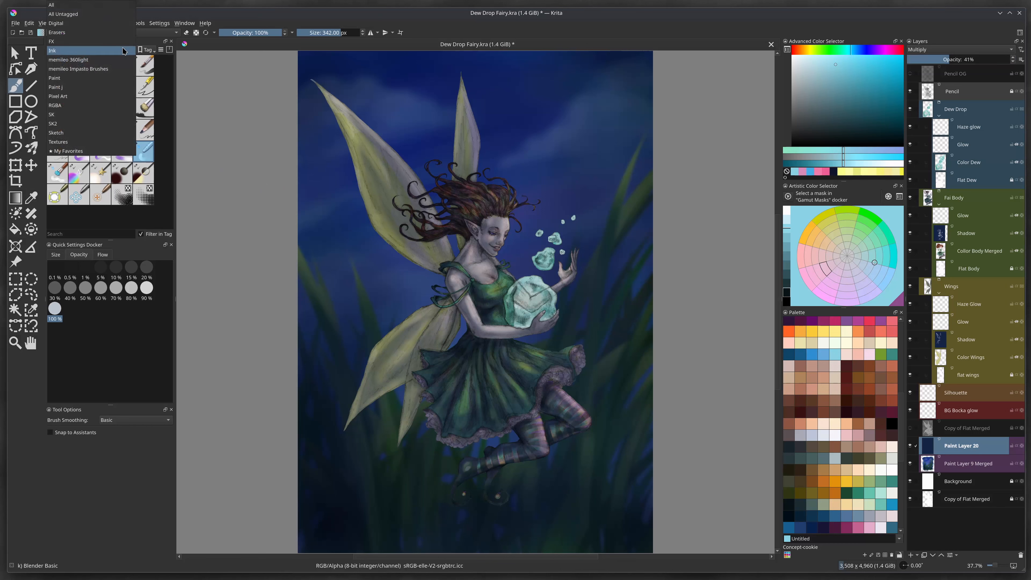
pyautogui.click(102, 41)
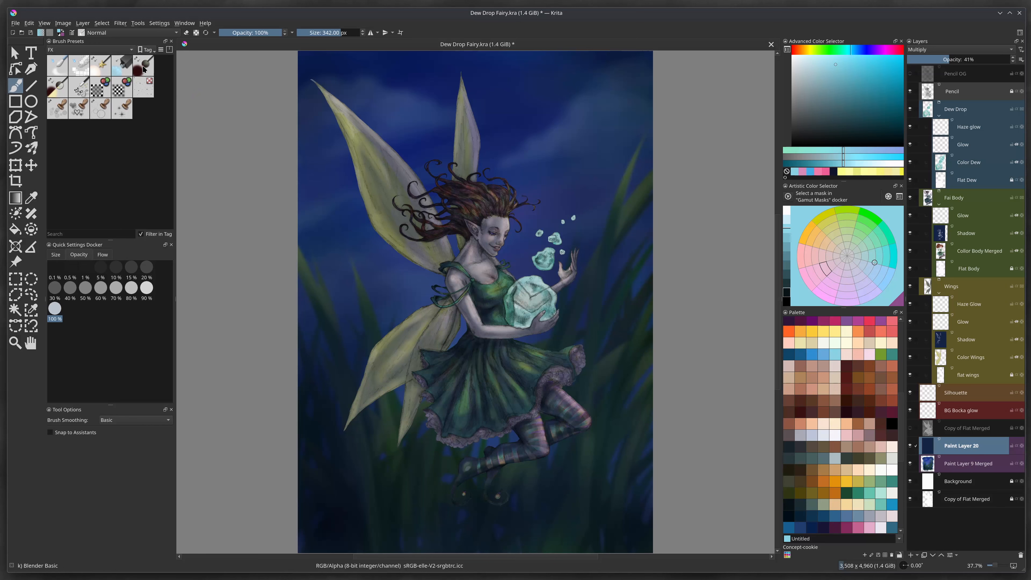
pyautogui.click(115, 51)
pyautogui.click(117, 50)
pyautogui.click(119, 51)
pyautogui.click(119, 50)
pyautogui.click(120, 51)
pyautogui.click(117, 34)
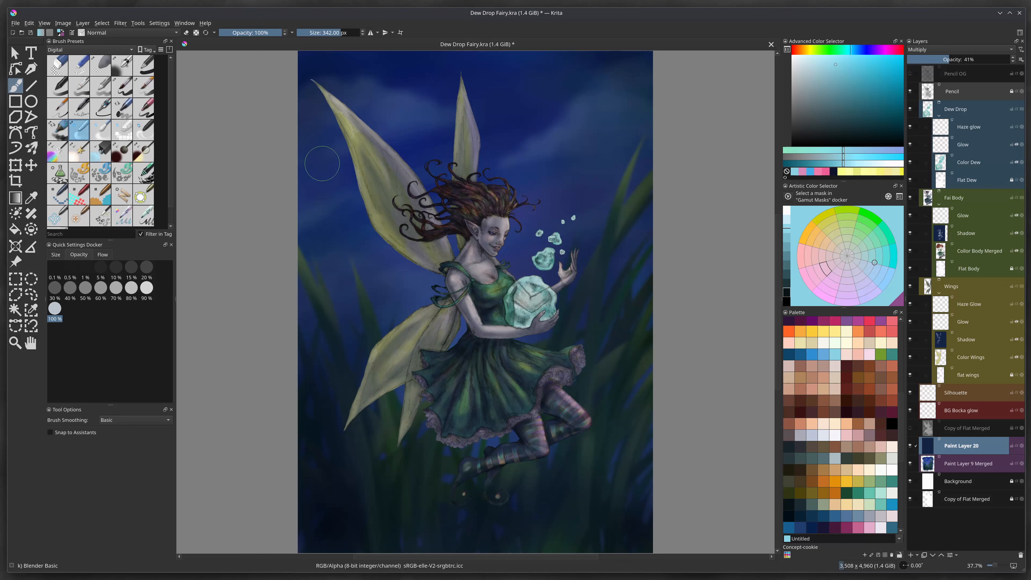
pyautogui.click(90, 50)
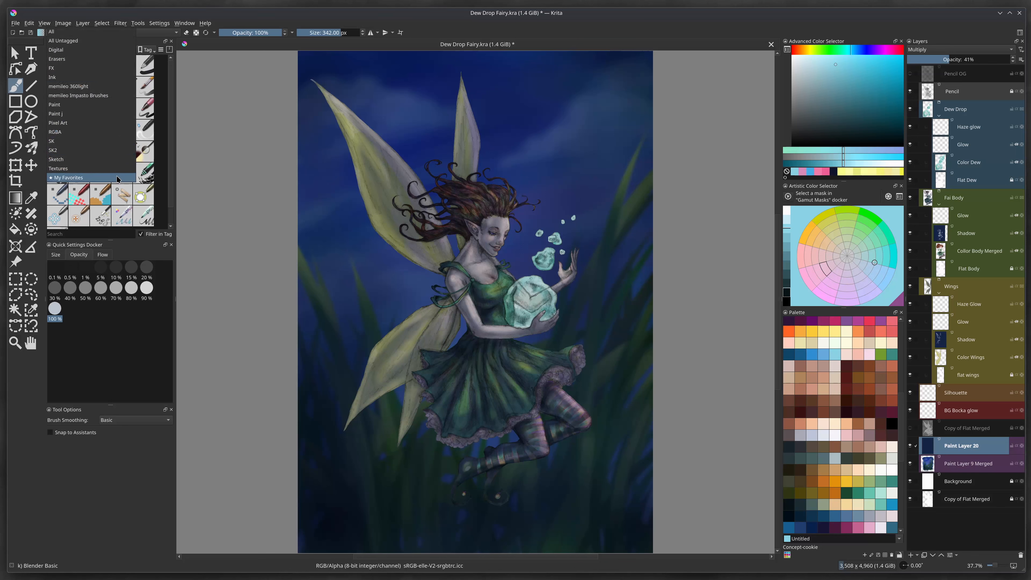
pyautogui.click(90, 178)
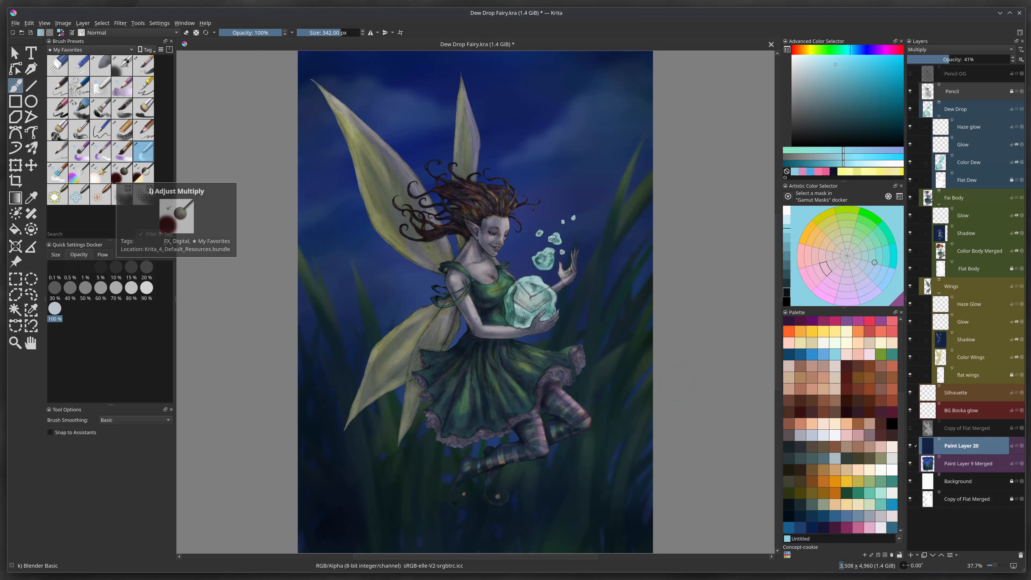
# Select the Airbrush Soft brush preset and choose the Normal blending mode for it
pyautogui.click(124, 68)
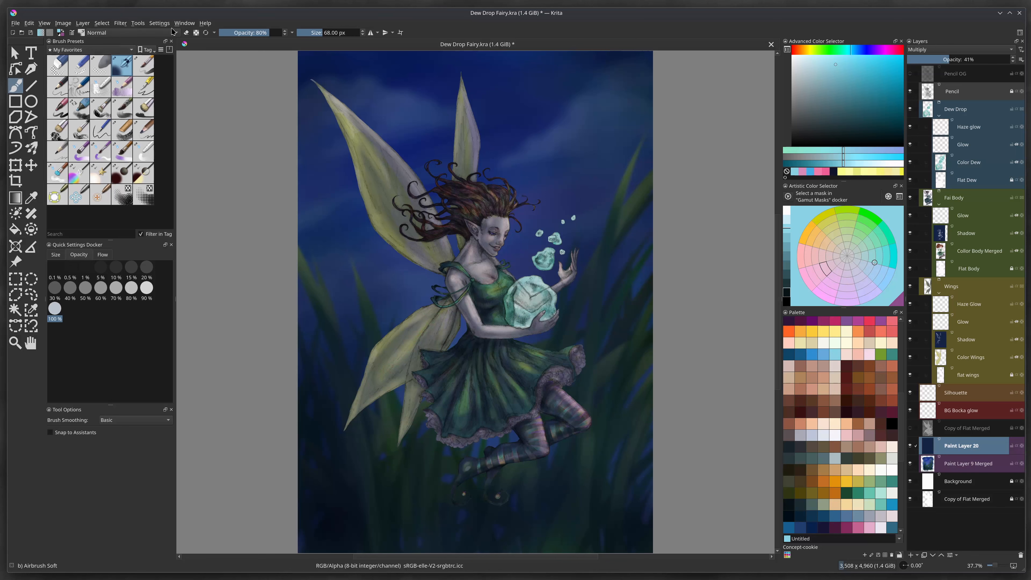
pyautogui.click(166, 35)
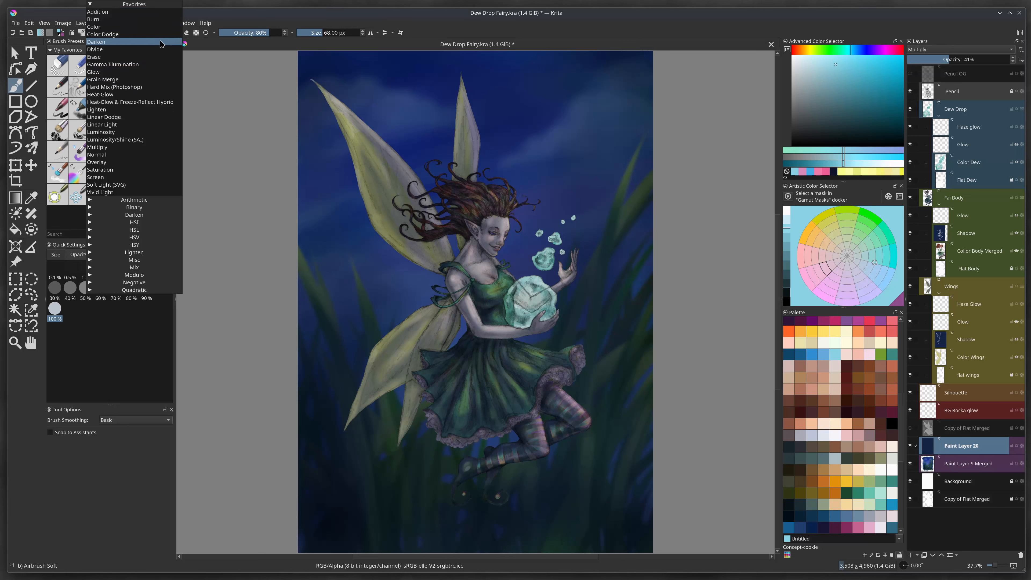
pyautogui.press('Escape')
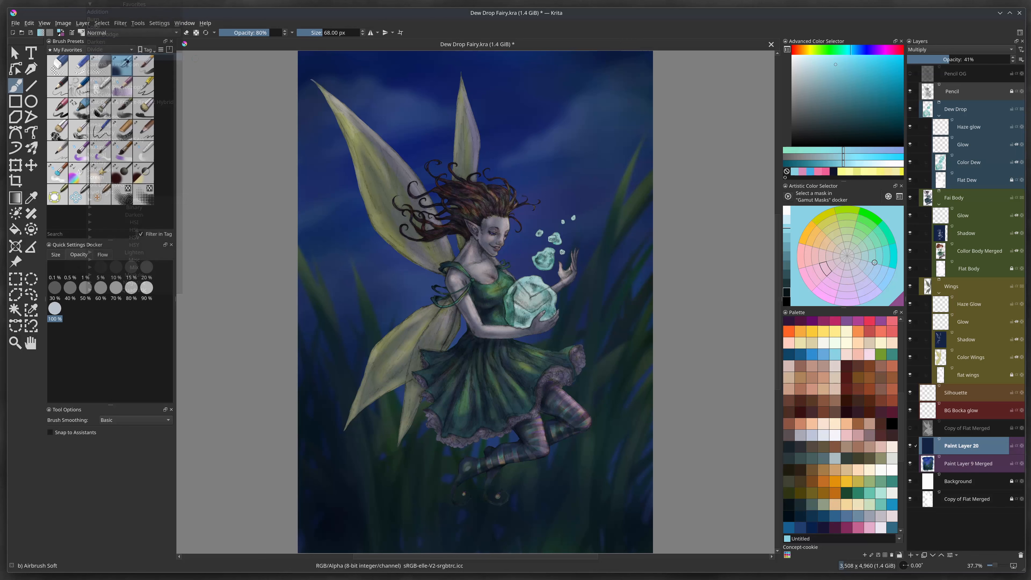
pyautogui.click(173, 32)
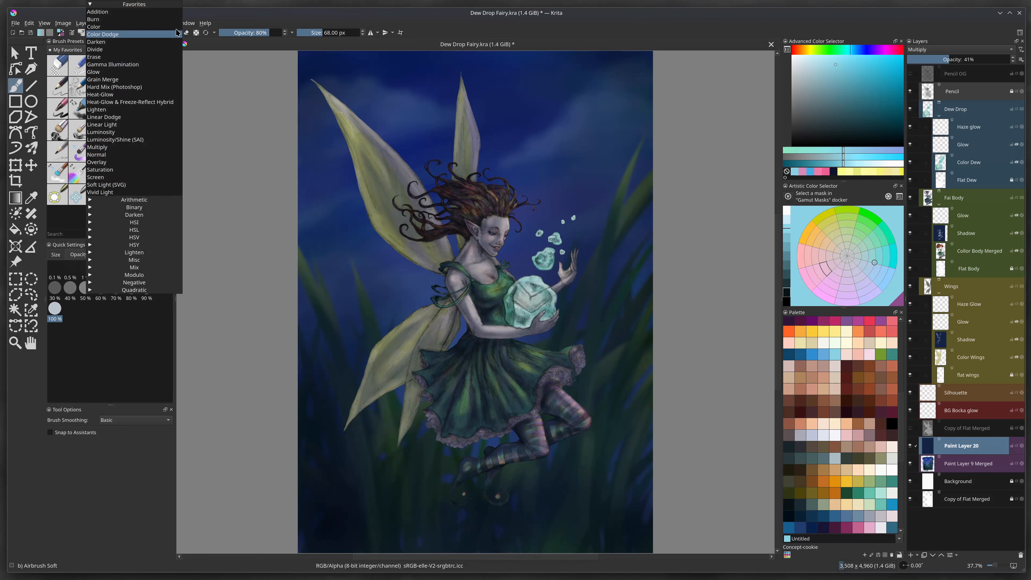
pyautogui.click(143, 155)
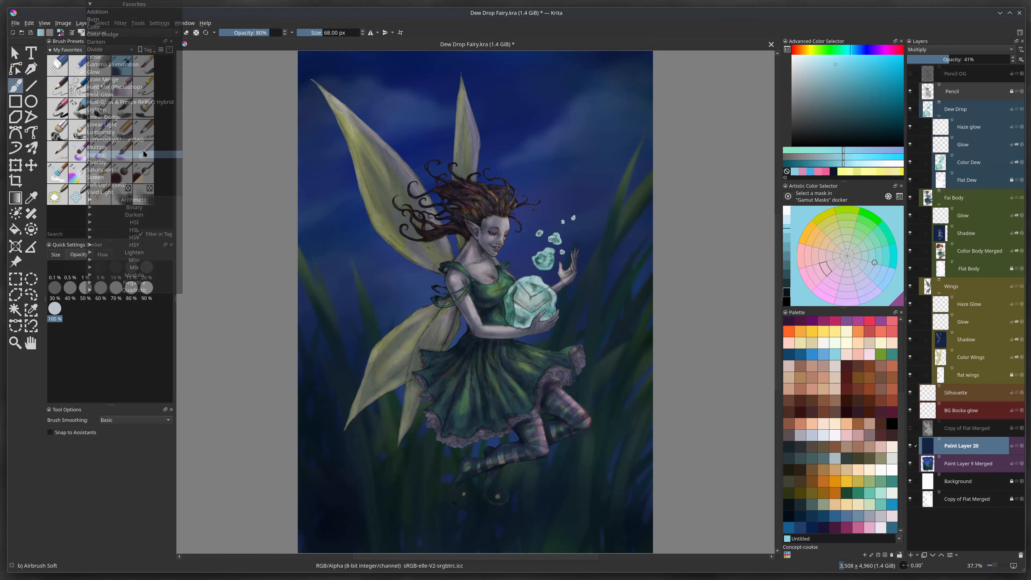
# Examine the brush blending modes in the Quadratic and Lighten categories
pyautogui.click(176, 33)
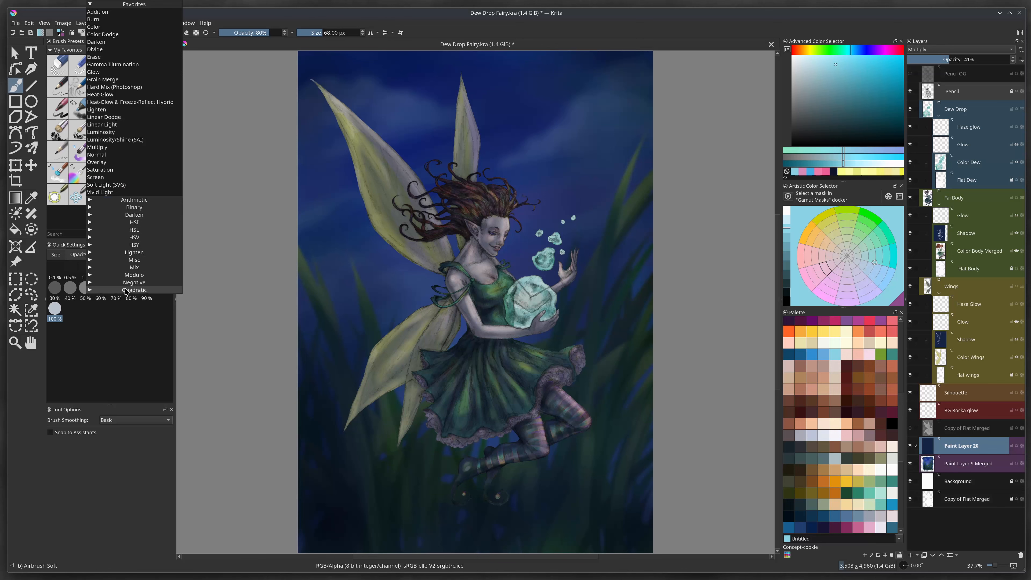
pyautogui.click(92, 290)
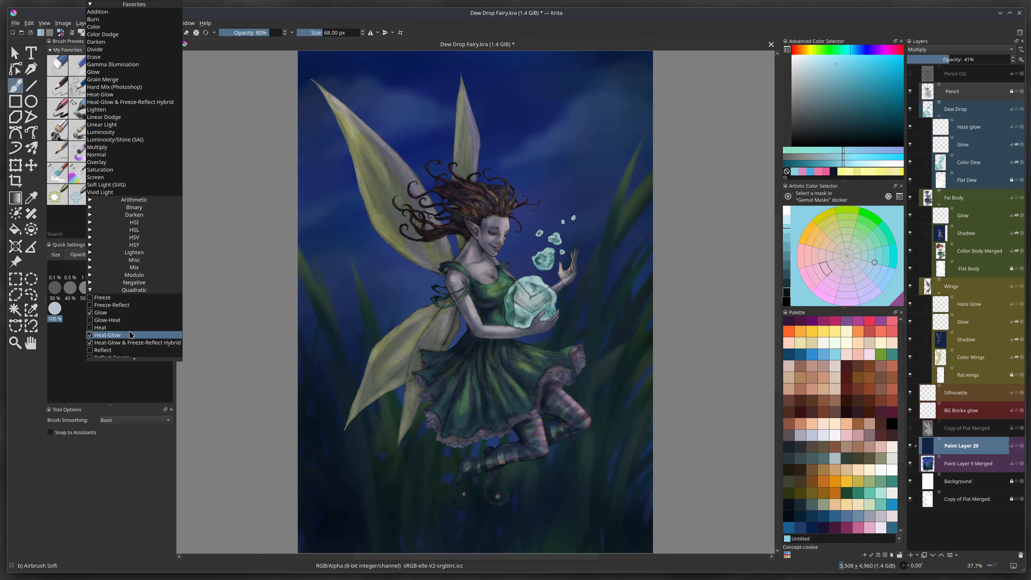
pyautogui.click(126, 254)
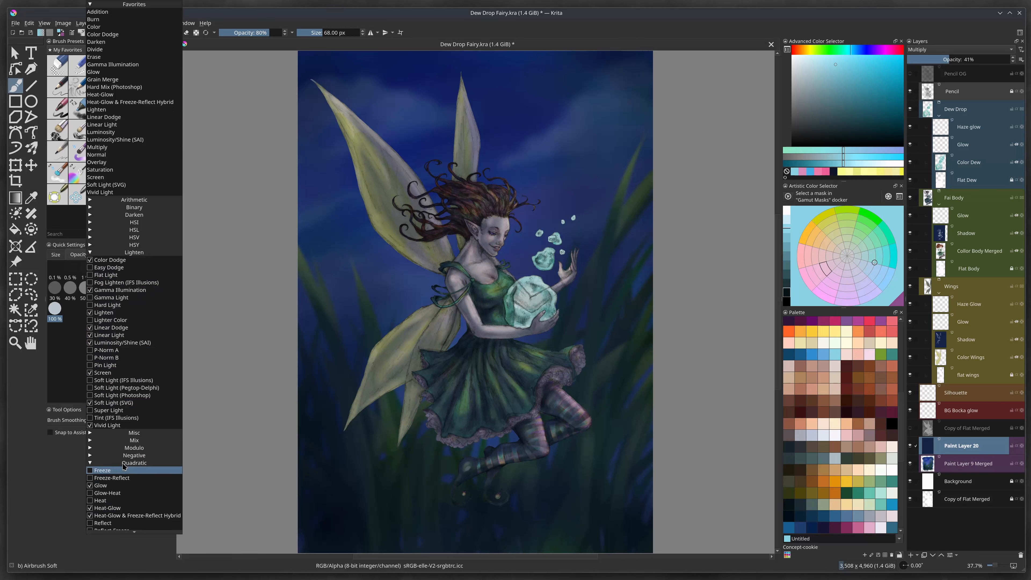
pyautogui.click(91, 252)
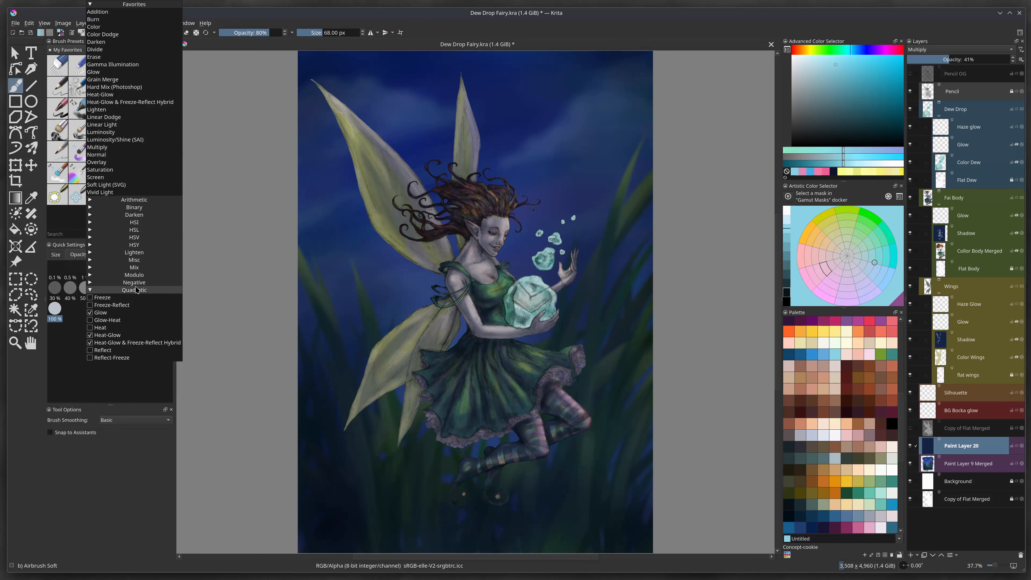
pyautogui.click(91, 291)
pyautogui.click(92, 291)
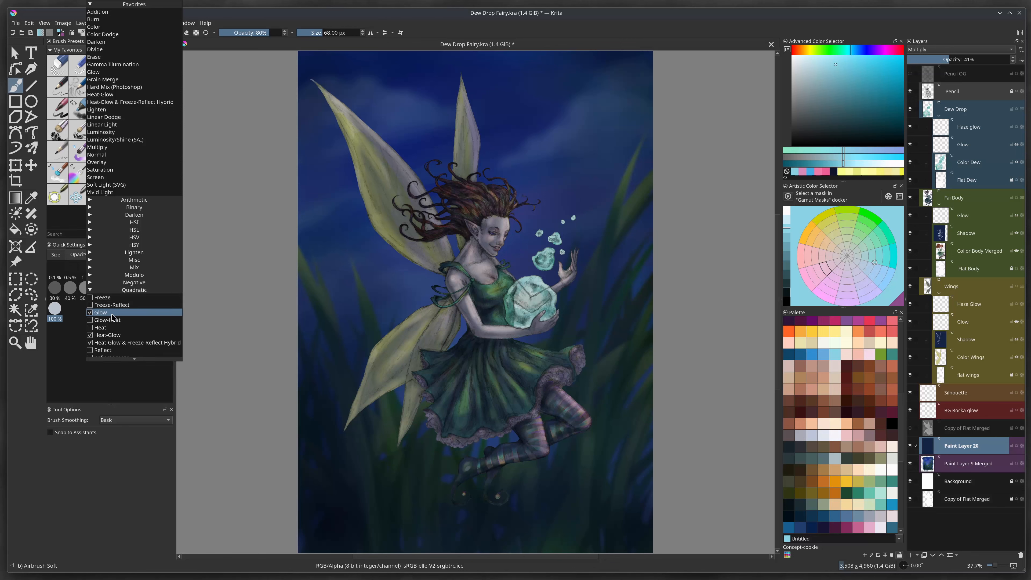
# Add Glow-Heat to the favorite blending modes and remove it again
pyautogui.click(91, 313)
pyautogui.click(91, 313)
pyautogui.click(91, 313)
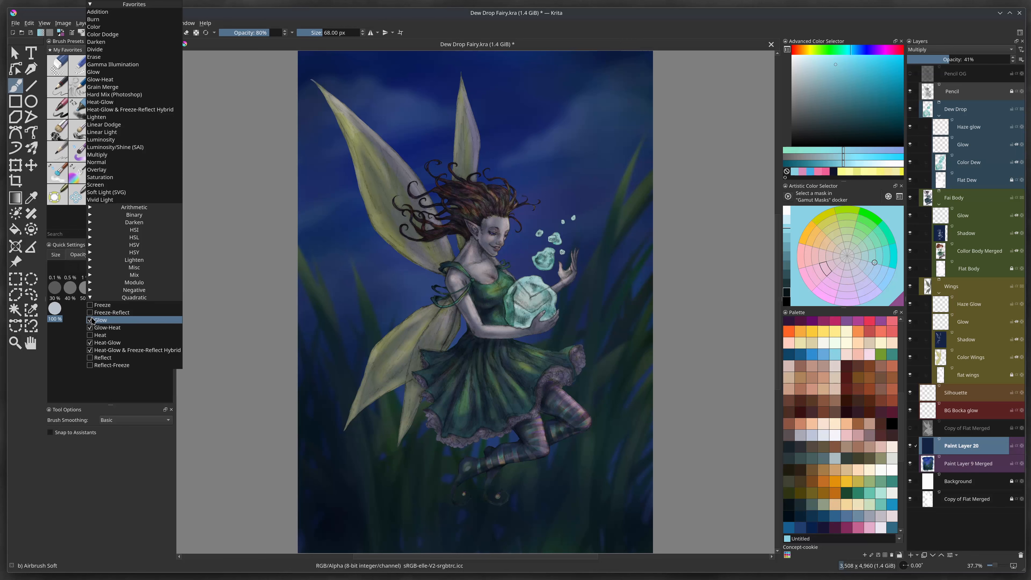
pyautogui.click(91, 328)
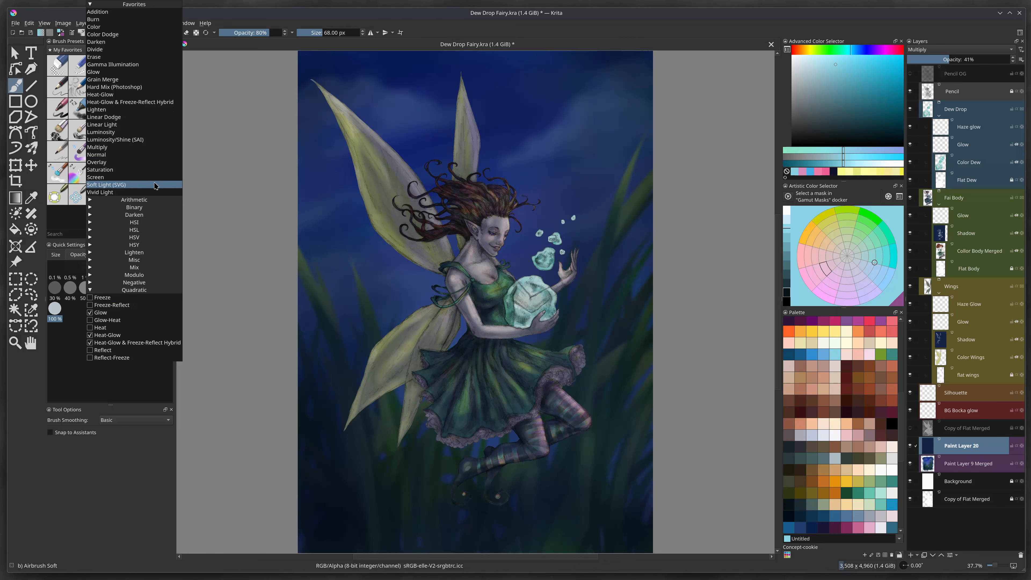
# Collapse the Quadratic category and set the brush's blending mode to Glow
pyautogui.click(94, 290)
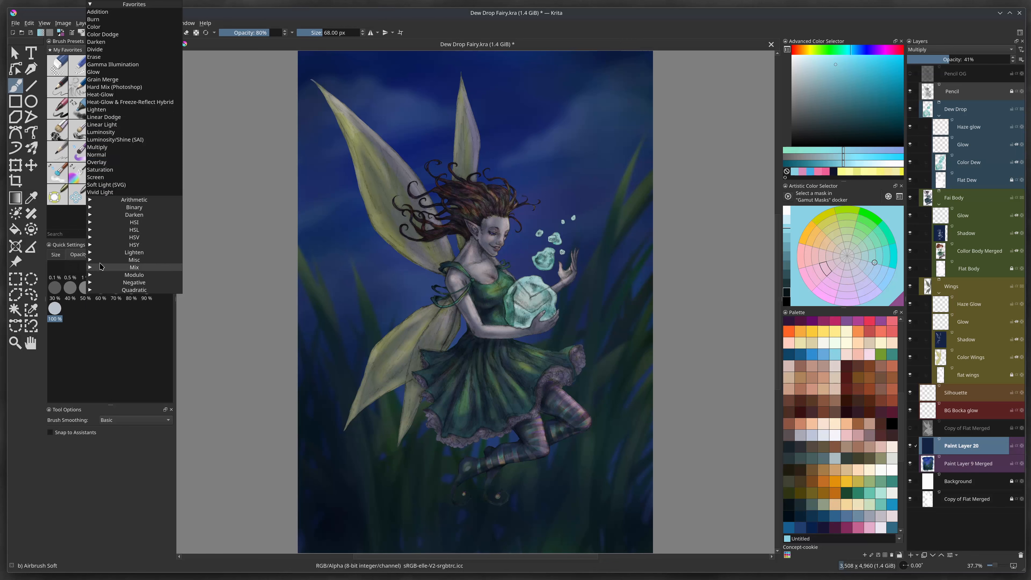
pyautogui.click(123, 72)
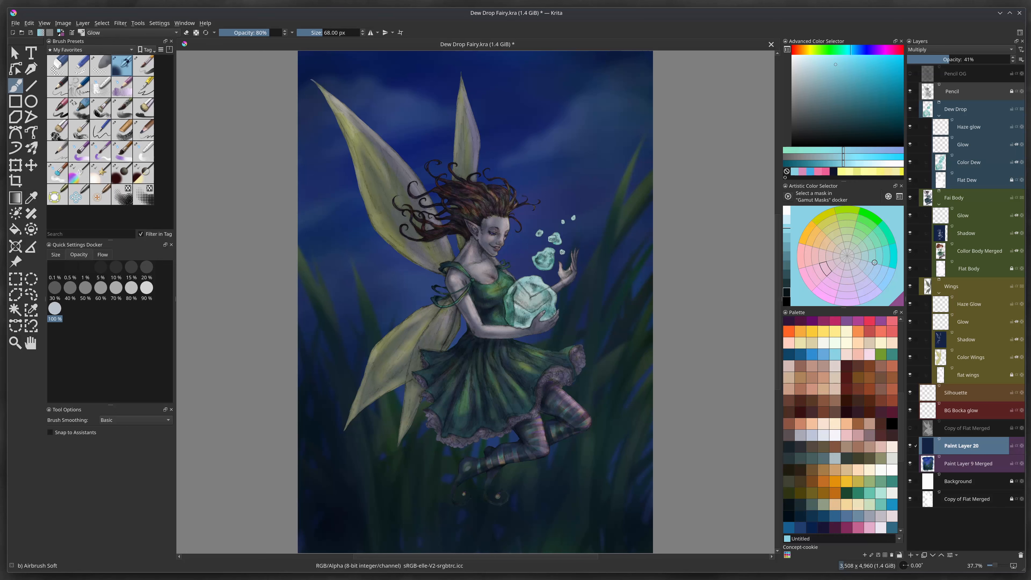
# Check the Glow layer's properties in the Wings group and make the Glow layer in the Fai Body group active
pyautogui.click(979, 324)
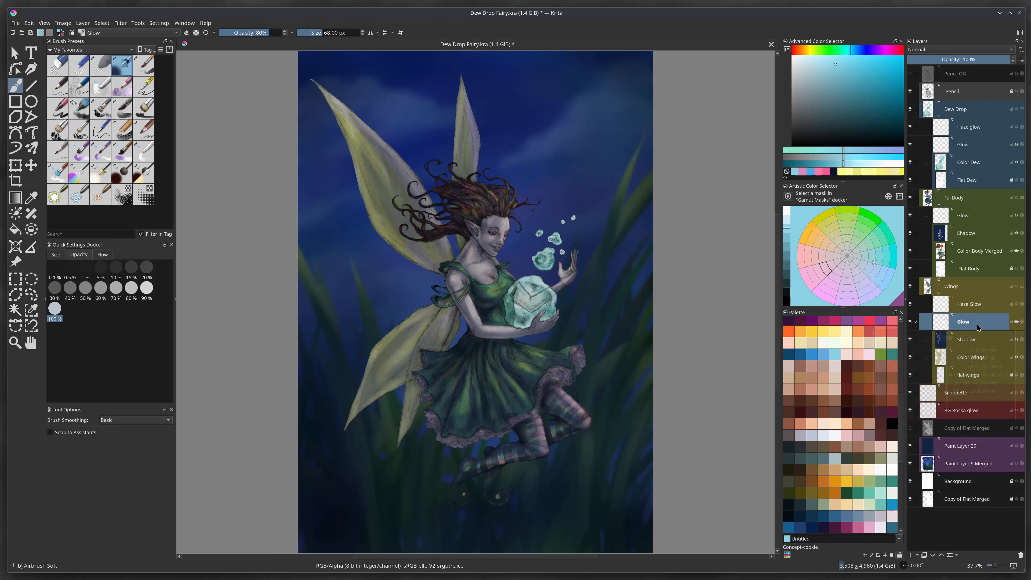
pyautogui.moveTo(961, 327)
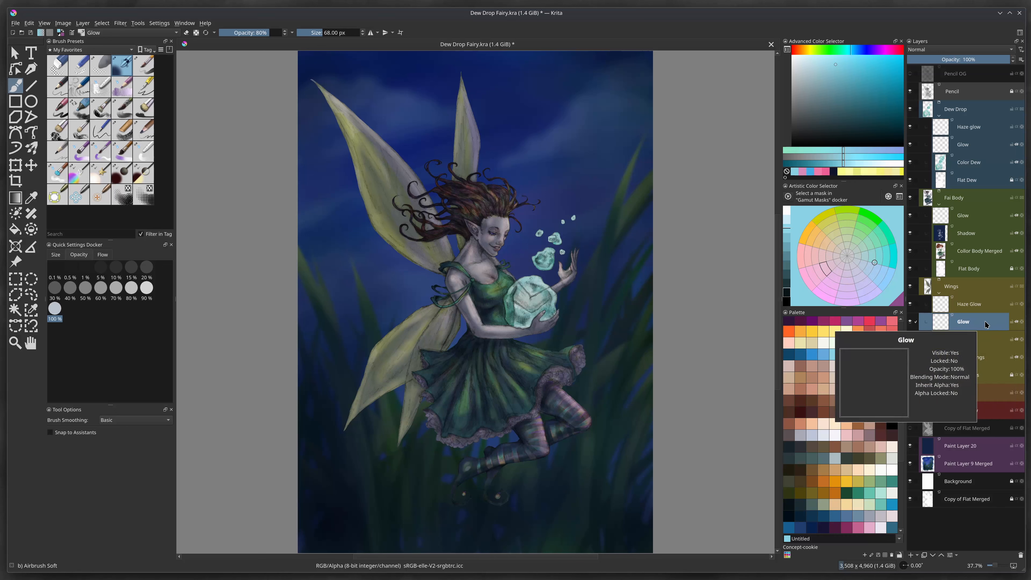
pyautogui.click(983, 217)
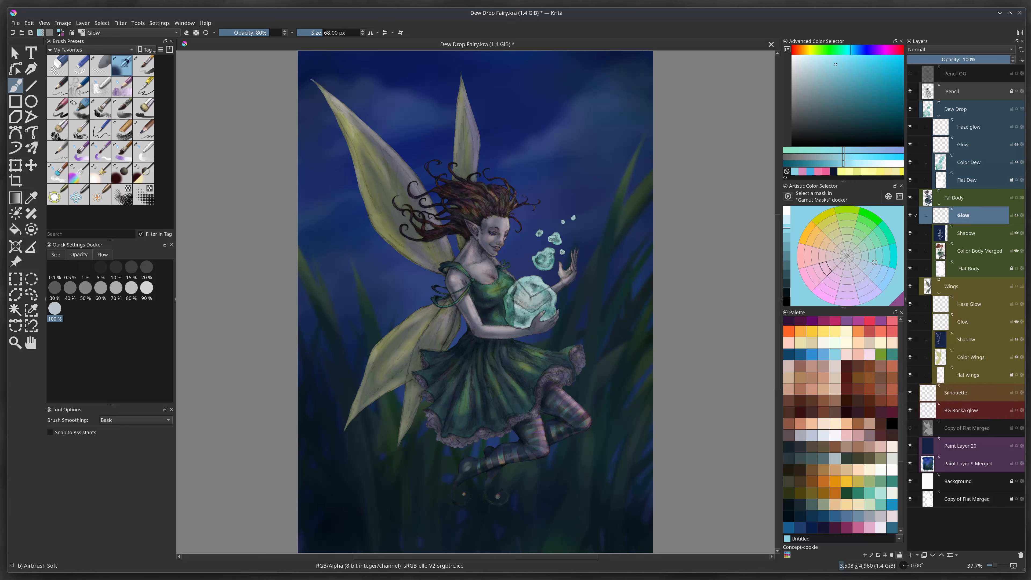
pyautogui.click(987, 327)
pyautogui.click(979, 217)
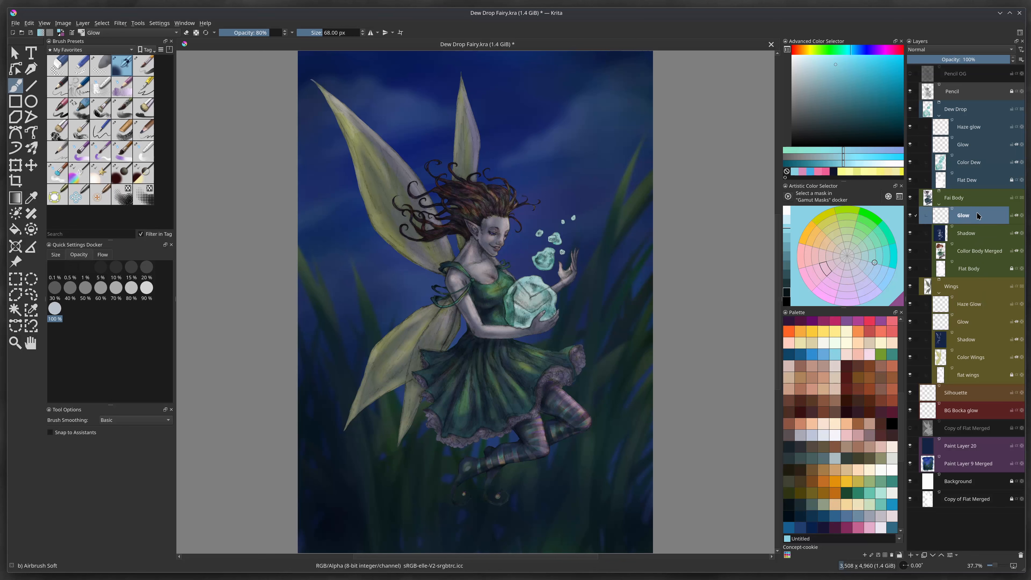
# Make the Glow layer in the Wings group active and set the brush size to 135 px
pyautogui.click(986, 147)
pyautogui.click(974, 325)
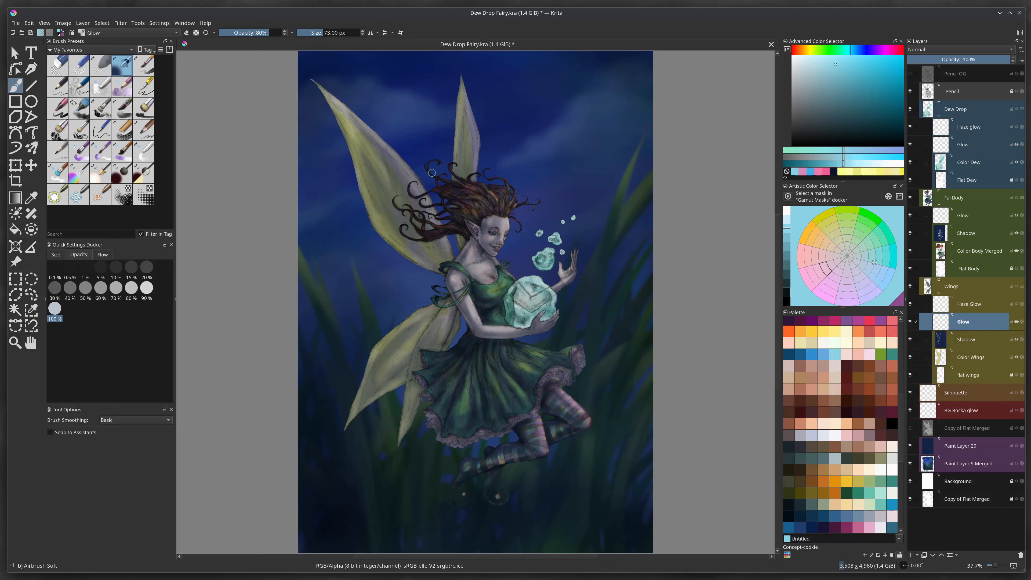
pyautogui.press(']')
pyautogui.press(']')
pyautogui.press(']')
pyautogui.press(']')
pyautogui.press(']')
pyautogui.press(']')
pyautogui.press(']')
pyautogui.press(']')
pyautogui.press(']')
pyautogui.press(']')
pyautogui.press(']')
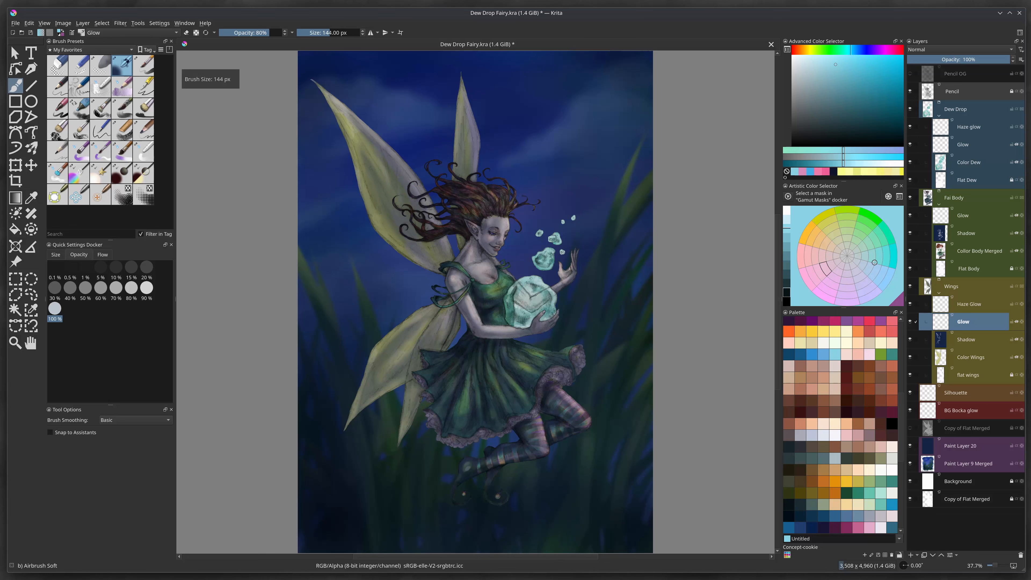
pyautogui.press('[')
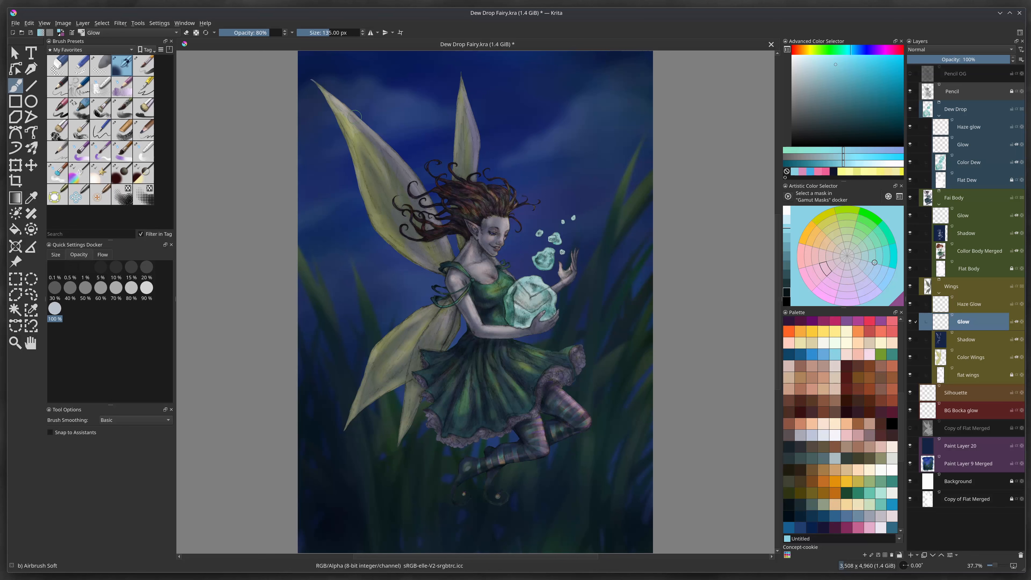
# Try pale yellows for the glow and settle on a slightly muted light yellow as the brush colour
pyautogui.scroll(3, 865, 411)
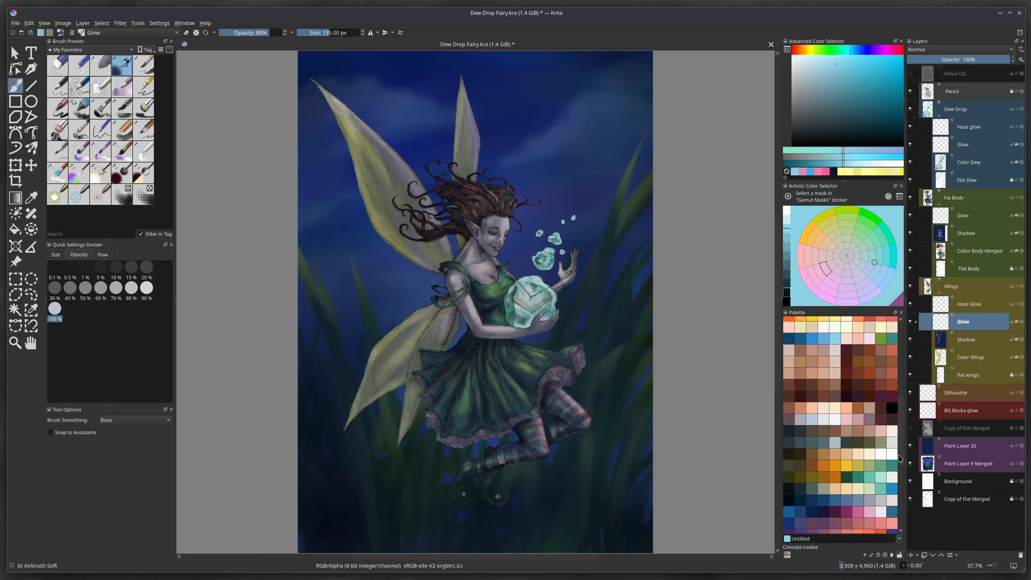
pyautogui.click(835, 372)
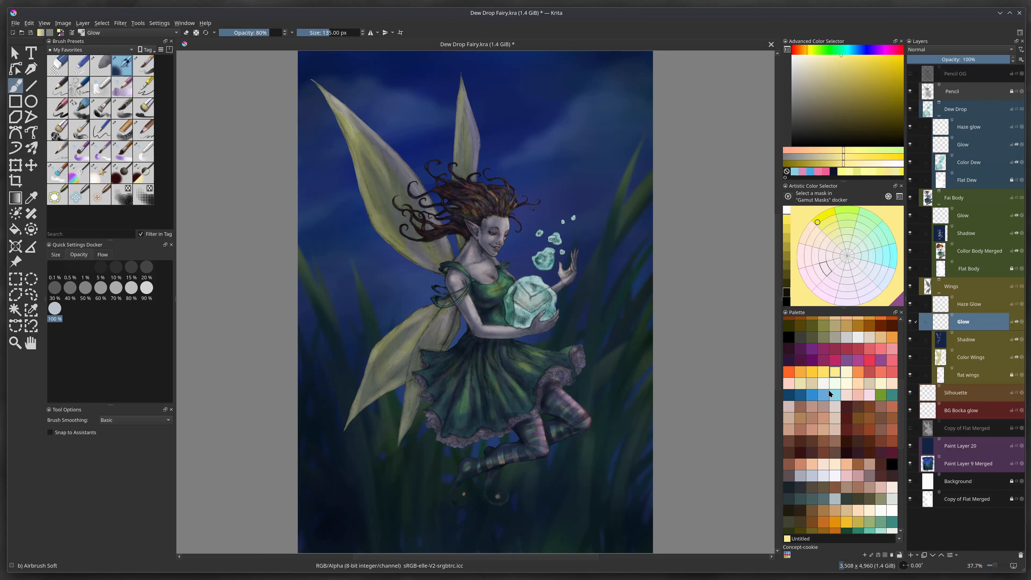
pyautogui.moveTo(840, 55); pyautogui.dragTo(833, 54)
pyautogui.click(831, 55)
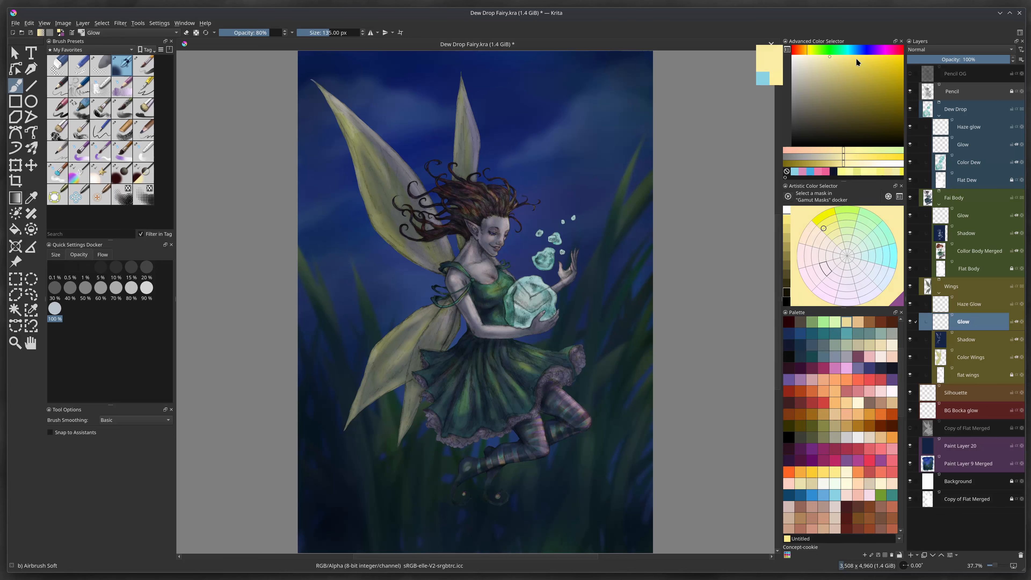
pyautogui.click(867, 57)
pyautogui.moveTo(836, 56); pyautogui.dragTo(826, 56)
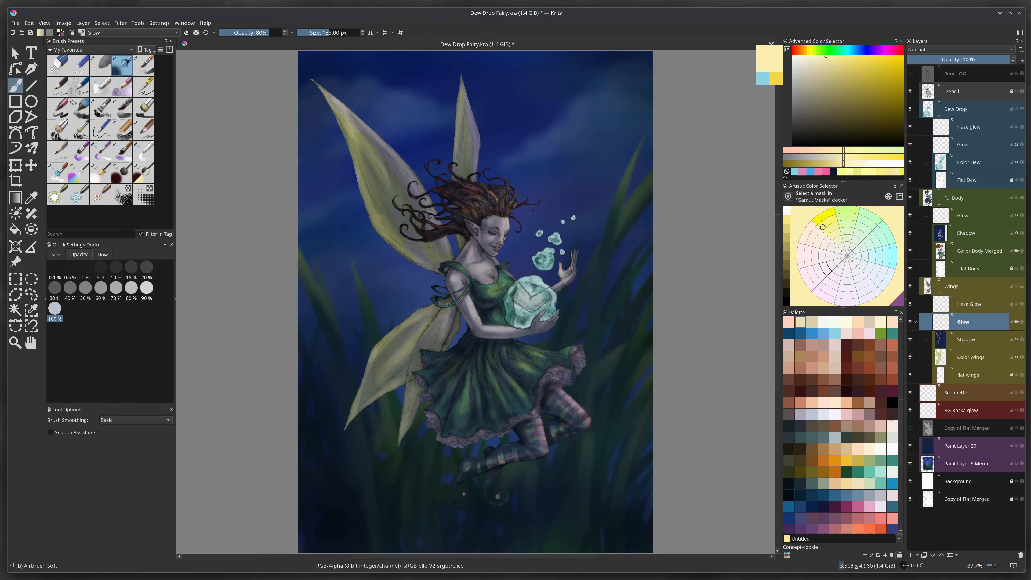
pyautogui.click(828, 219)
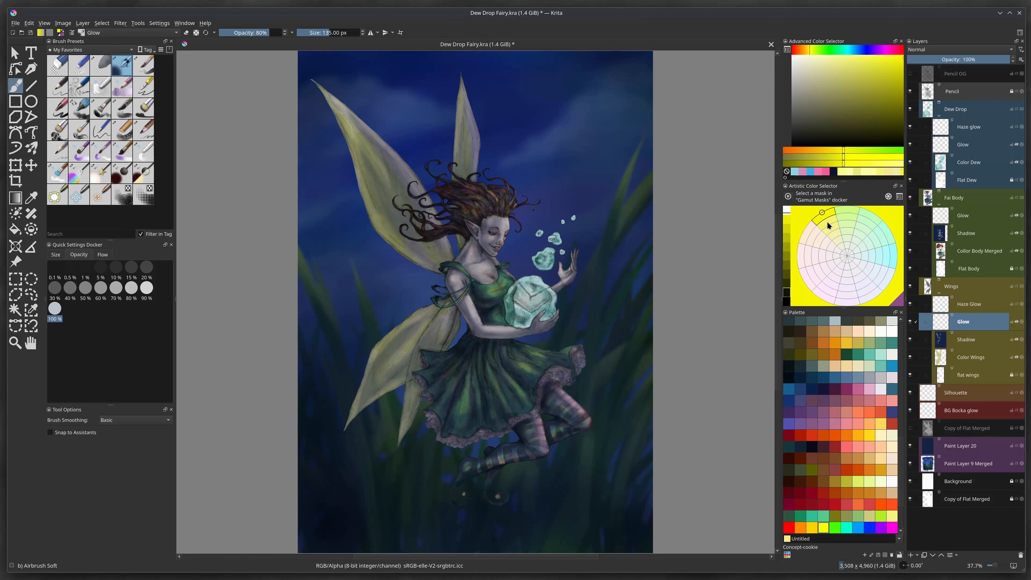
pyautogui.click(828, 220)
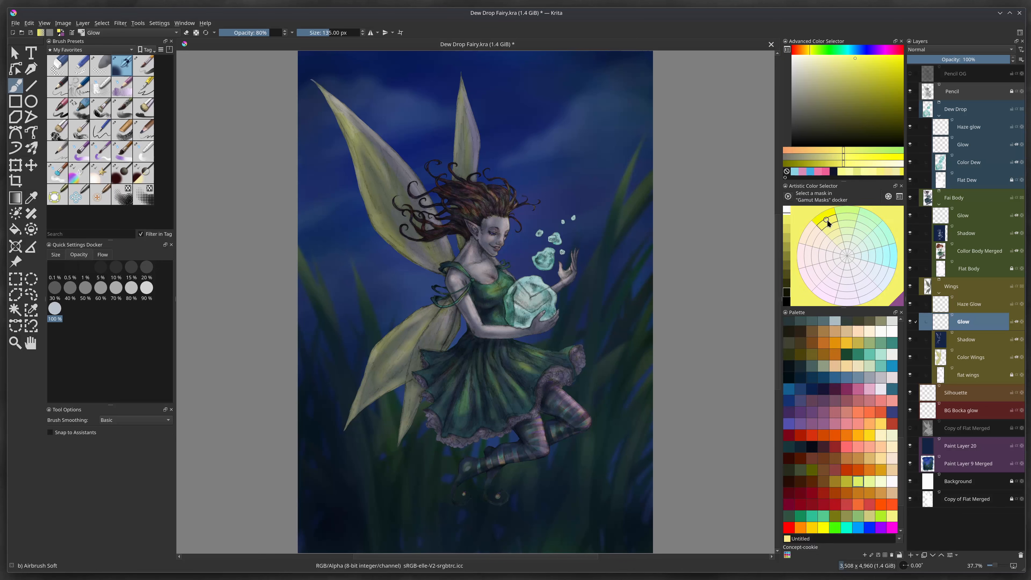
pyautogui.moveTo(855, 63); pyautogui.dragTo(846, 59)
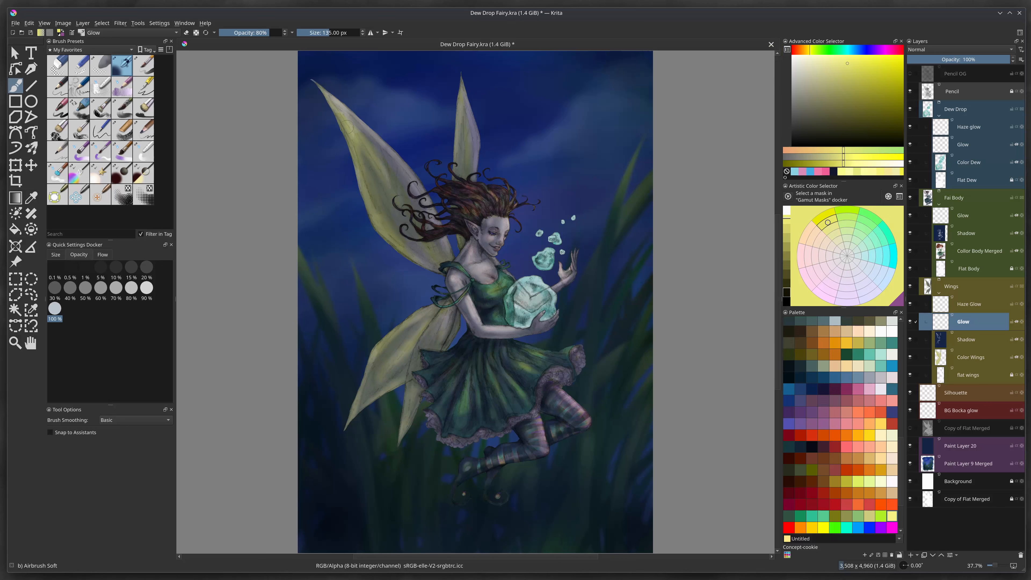
# Paint light yellow glow along the edges of the two upper wings and the large lower wing
pyautogui.moveTo(320, 91); pyautogui.dragTo(345, 150)
pyautogui.moveTo(321, 92)
pyautogui.mouseDown()
pyautogui.moveTo(389, 245)
pyautogui.moveTo(360, 201)
pyautogui.moveTo(424, 269)
pyautogui.moveTo(395, 250)
pyautogui.moveTo(362, 196)
pyautogui.moveTo(433, 268)
pyautogui.mouseUp()
pyautogui.moveTo(367, 206); pyautogui.dragTo(383, 231)
pyautogui.moveTo(432, 204)
pyautogui.mouseDown()
pyautogui.moveTo(450, 258)
pyautogui.moveTo(372, 115)
pyautogui.moveTo(334, 89)
pyautogui.moveTo(385, 149)
pyautogui.moveTo(321, 80)
pyautogui.mouseUp()
pyautogui.moveTo(477, 191); pyautogui.dragTo(470, 87)
pyautogui.moveTo(484, 146)
pyautogui.mouseDown()
pyautogui.moveTo(465, 68)
pyautogui.moveTo(477, 137)
pyautogui.moveTo(469, 95)
pyautogui.moveTo(478, 133)
pyautogui.mouseUp()
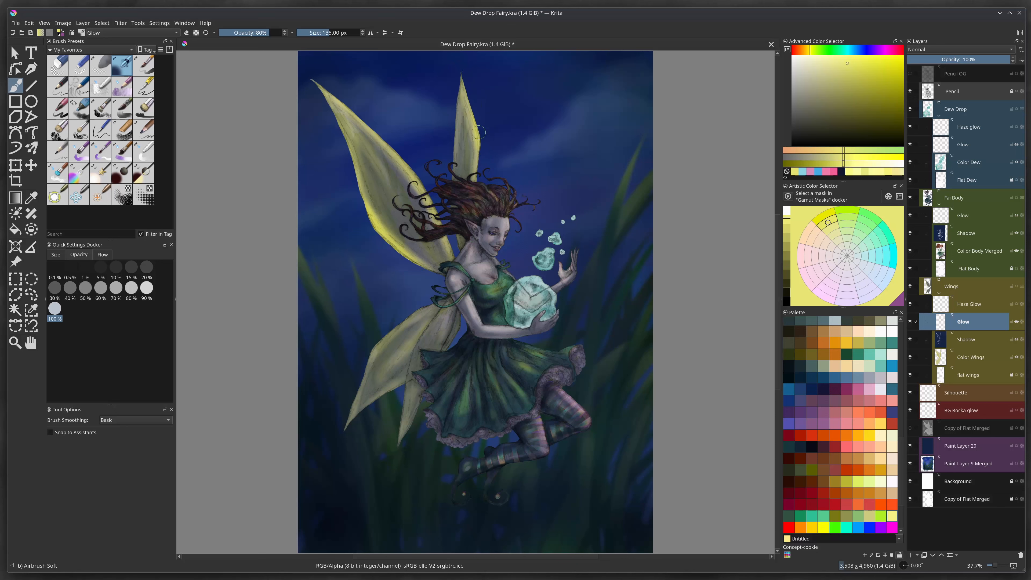
pyautogui.moveTo(432, 301); pyautogui.dragTo(359, 382)
pyautogui.moveTo(431, 327); pyautogui.dragTo(350, 422)
pyautogui.moveTo(410, 370); pyautogui.dragTo(335, 434)
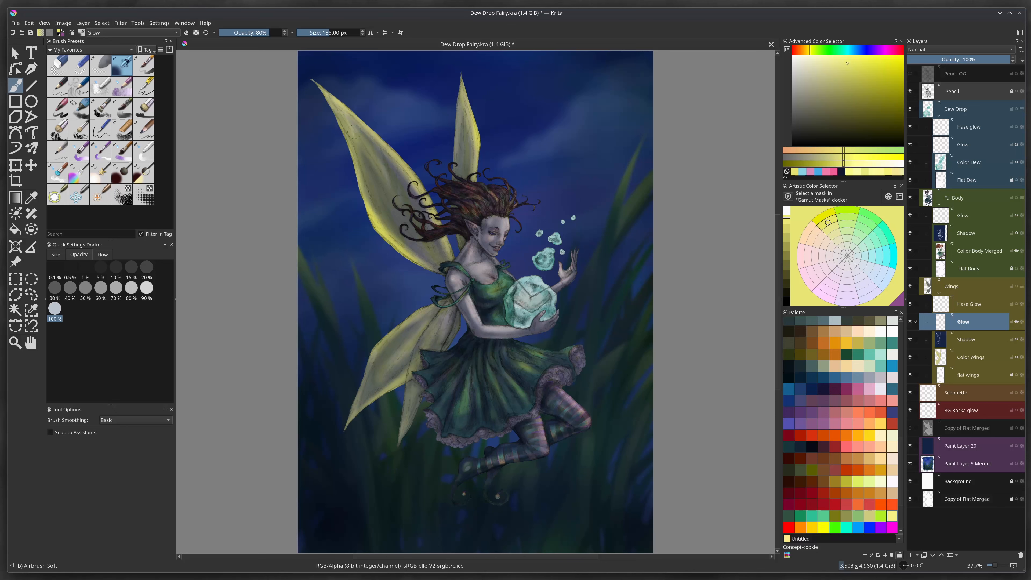
# Dab round yellow glow spots down the large upper wing, enlarging the brush for the bigger ones
pyautogui.moveTo(354, 128)
pyautogui.mouseDown()
pyautogui.moveTo(348, 120)
pyautogui.moveTo(374, 169)
pyautogui.moveTo(371, 159)
pyautogui.mouseUp()
pyautogui.press(']')
pyautogui.press(']')
pyautogui.moveTo(349, 121); pyautogui.dragTo(348, 123)
pyautogui.moveTo(362, 142); pyautogui.dragTo(363, 144)
pyautogui.press(']')
pyautogui.press(']')
pyautogui.press(']')
pyautogui.press(']')
pyautogui.press(']')
pyautogui.press(']')
pyautogui.press(']')
pyautogui.press(']')
pyautogui.press(']')
pyautogui.press(']')
pyautogui.press(']')
pyautogui.moveTo(392, 202); pyautogui.dragTo(412, 231)
# Reduce the brush size and add yellow glow near the base of the large upper wing
pyautogui.press('[')
pyautogui.press('[')
pyautogui.press('[')
pyautogui.press('[')
pyautogui.press('[')
pyautogui.press('[')
pyautogui.press('[')
pyautogui.press('[')
pyautogui.press('[')
pyautogui.moveTo(426, 250); pyautogui.dragTo(426, 251)
# Add yellow glow spots to the narrow upper wing and the large lower wing with a 144 px brush
pyautogui.press('[')
pyautogui.press('[')
pyautogui.moveTo(462, 144); pyautogui.dragTo(462, 147)
pyautogui.moveTo(374, 383); pyautogui.dragTo(375, 384)
pyautogui.moveTo(395, 359); pyautogui.dragTo(395, 361)
pyautogui.moveTo(414, 338); pyautogui.dragTo(436, 320)
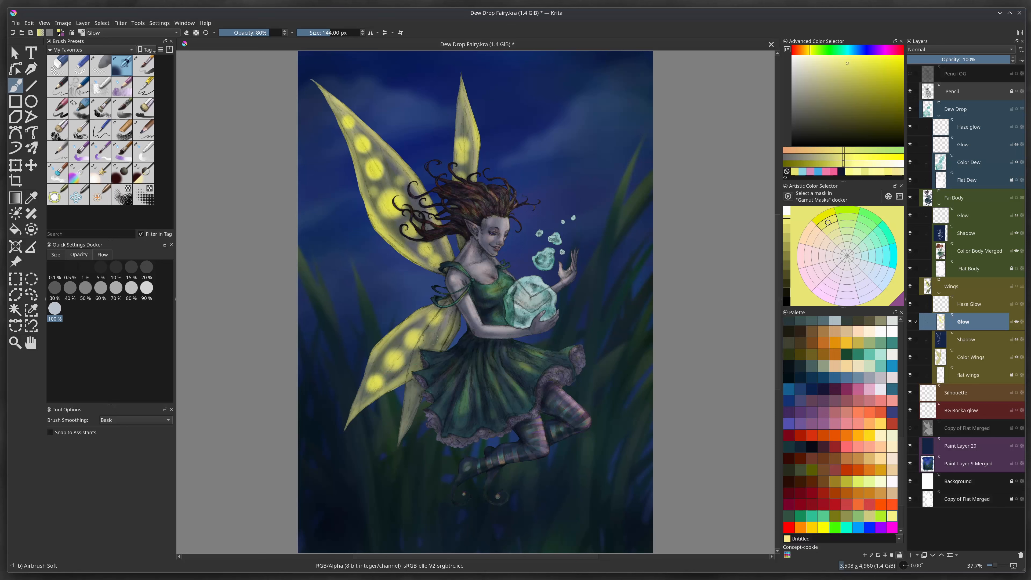
# Pick salmon pink, set the brush size to 126 px and dab glow spots between the yellow ones on the lower wing
pyautogui.click(858, 423)
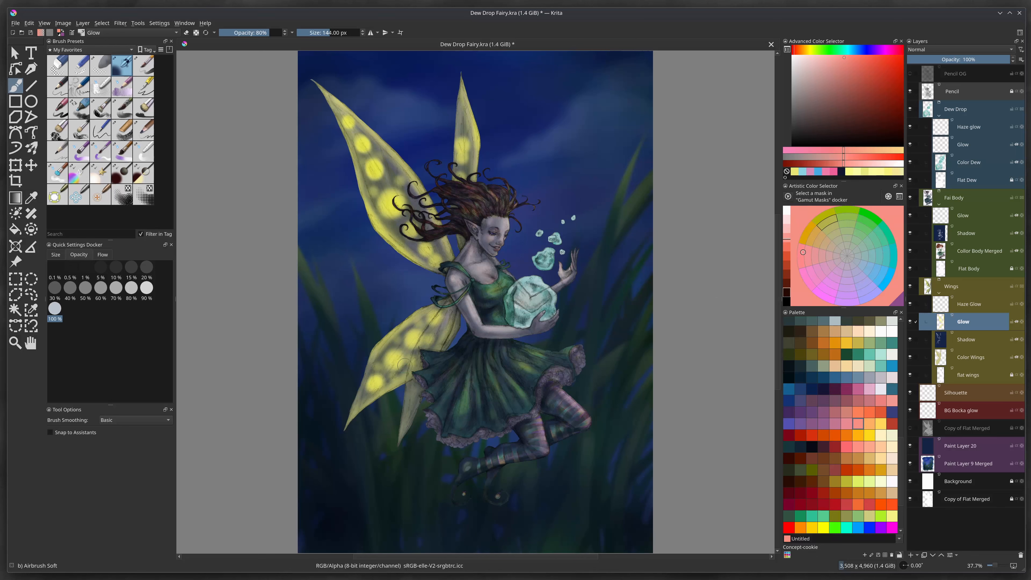
pyautogui.press('[')
pyautogui.click(390, 381)
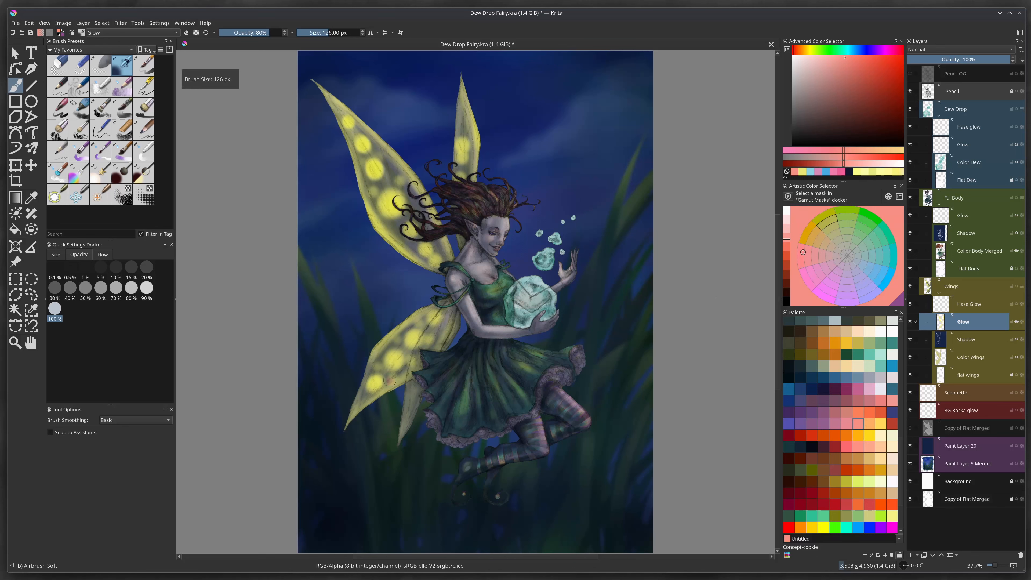
pyautogui.click(378, 366)
pyautogui.click(397, 341)
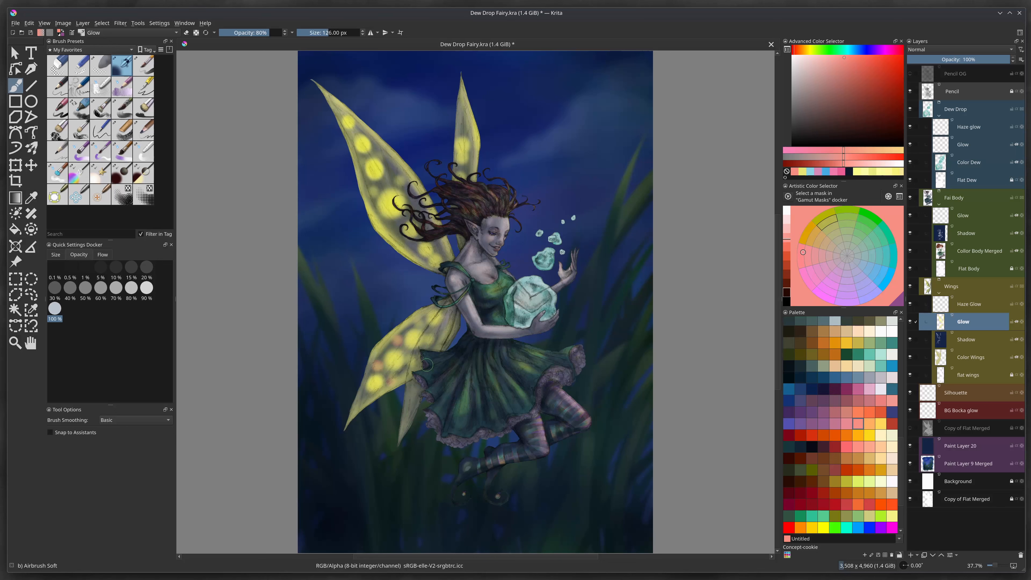
pyautogui.click(420, 324)
pyautogui.click(437, 340)
pyautogui.click(448, 314)
# Dab salmon pink glow spots between the yellow ones up the large upper wing
pyautogui.click(412, 251)
pyautogui.click(409, 247)
pyautogui.click(391, 230)
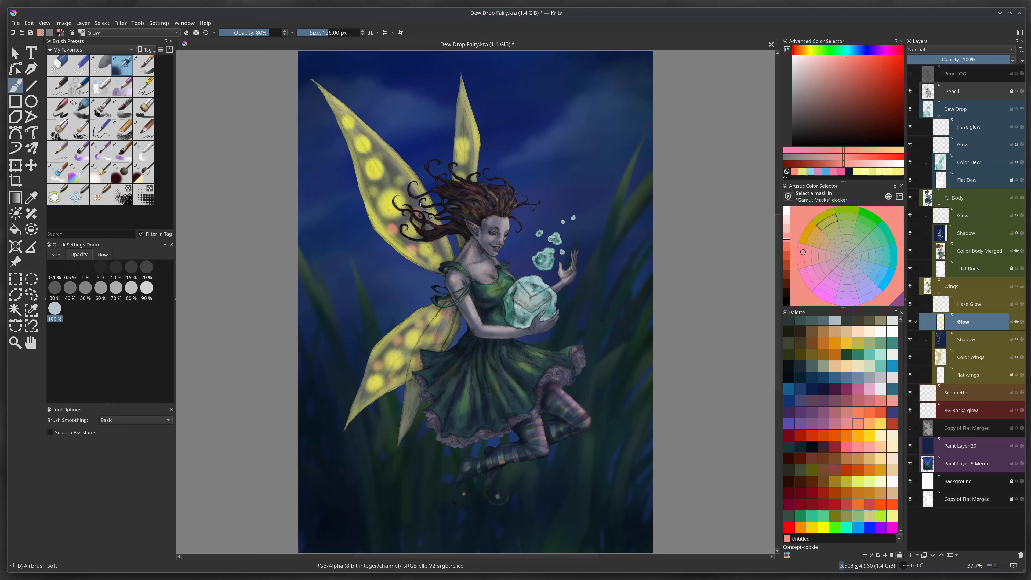
pyautogui.click(398, 180)
pyautogui.click(399, 180)
pyautogui.click(375, 151)
pyautogui.click(360, 160)
# Add salmon pink spots to the narrow upper wing and strengthen those on the large lower wing
pyautogui.click(462, 128)
pyautogui.click(462, 165)
pyautogui.click(436, 337)
pyautogui.click(396, 340)
pyautogui.click(376, 365)
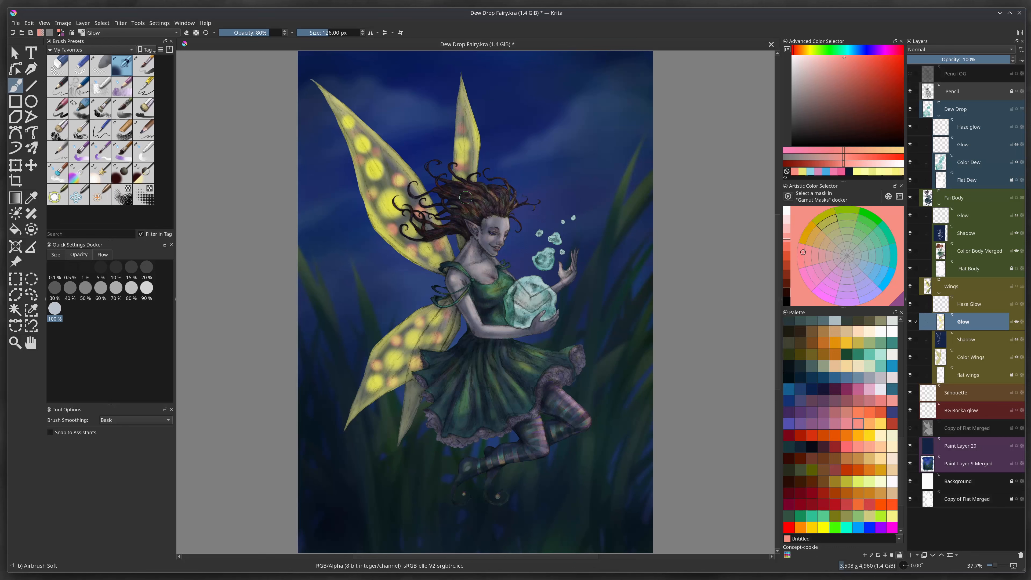
# Paint glow on the narrow lower wing and finish with light yellow at a brush size of 135 px
pyautogui.click(868, 436)
pyautogui.moveTo(410, 386)
pyautogui.mouseDown()
pyautogui.moveTo(400, 444)
pyautogui.moveTo(409, 432)
pyautogui.mouseUp()
pyautogui.click(892, 516)
pyautogui.press(']')
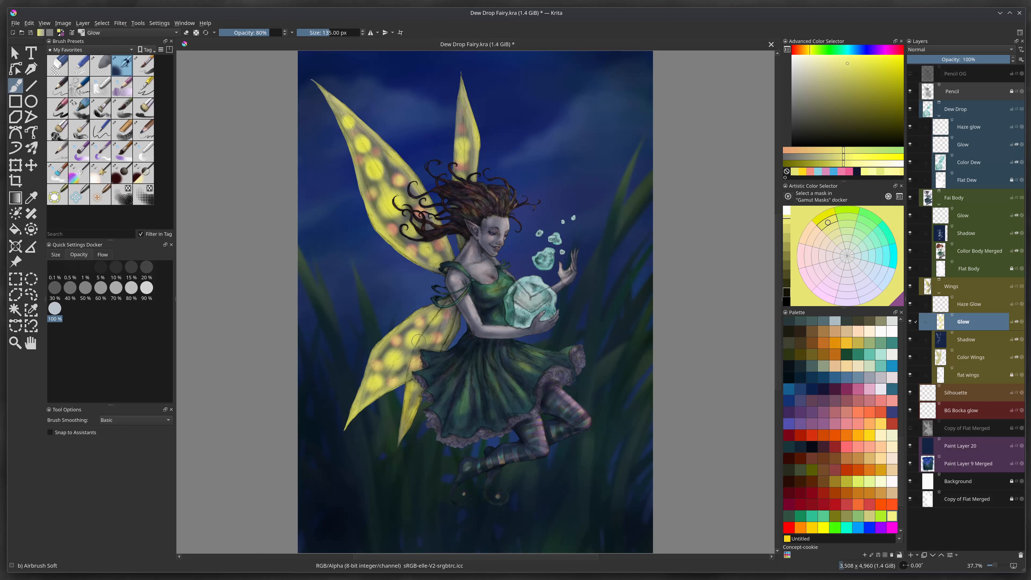
pyautogui.rightClick(416, 365)
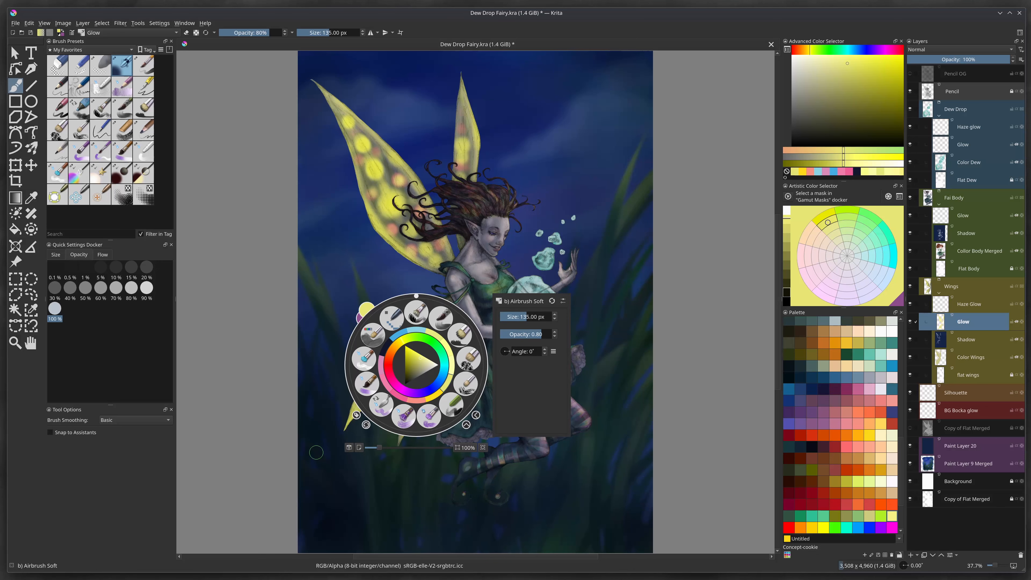
pyautogui.rightClick(627, 420)
pyautogui.rightClick(662, 300)
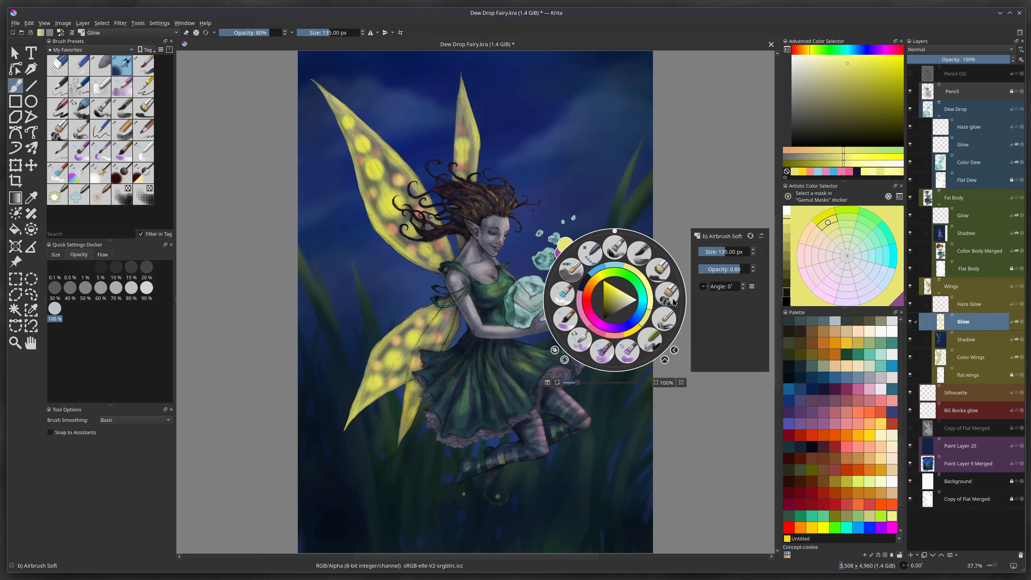
pyautogui.rightClick(724, 463)
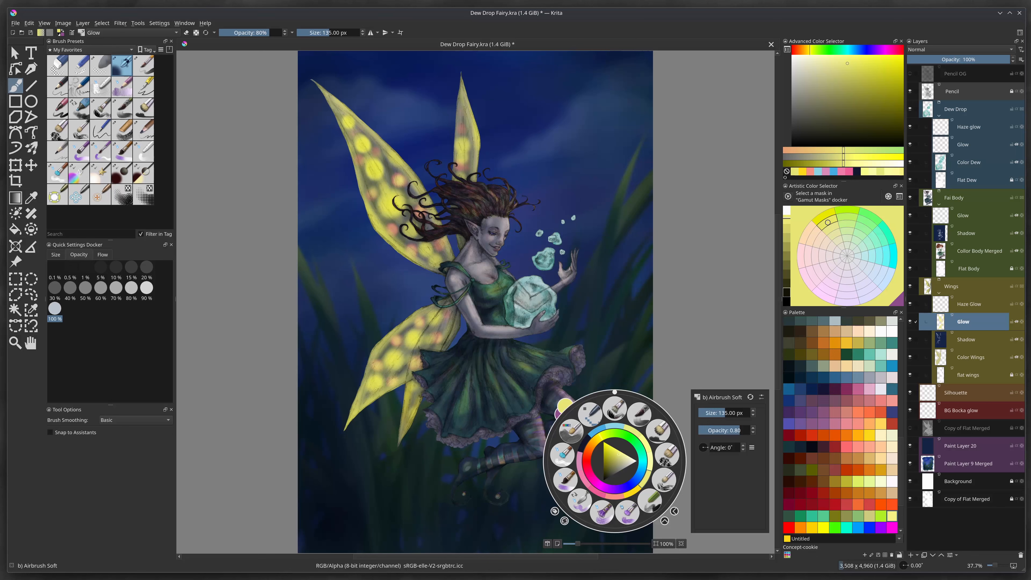
# On the Dew Drop group's Glow layer, paint bright cyan glow around the large dew drop and over the floating droplets
pyautogui.click(972, 167)
pyautogui.click(587, 309)
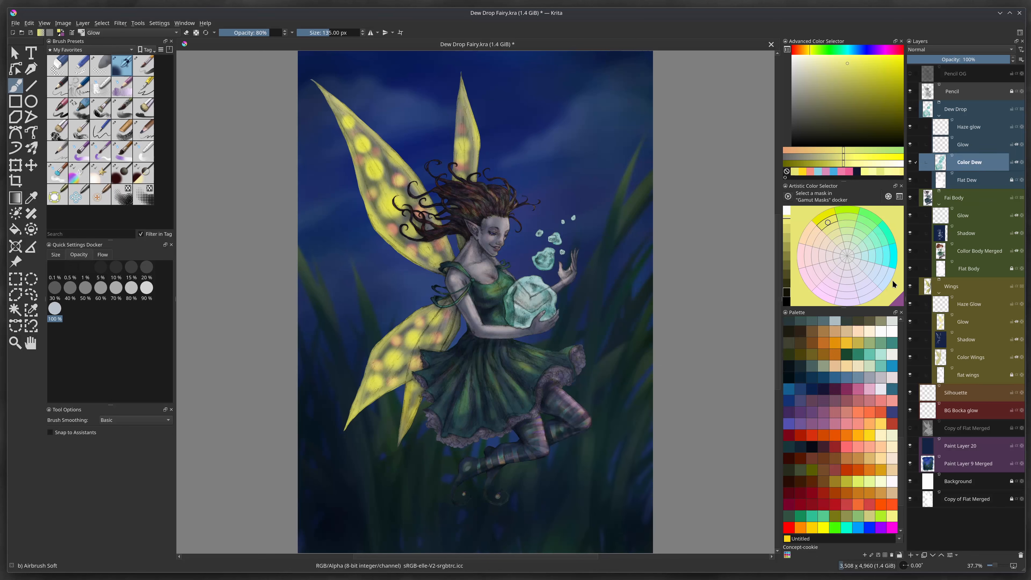
pyautogui.click(976, 144)
pyautogui.click(891, 256)
pyautogui.moveTo(510, 295); pyautogui.dragTo(549, 315)
pyautogui.moveTo(537, 257); pyautogui.dragTo(549, 267)
pyautogui.click(550, 240)
pyautogui.click(563, 222)
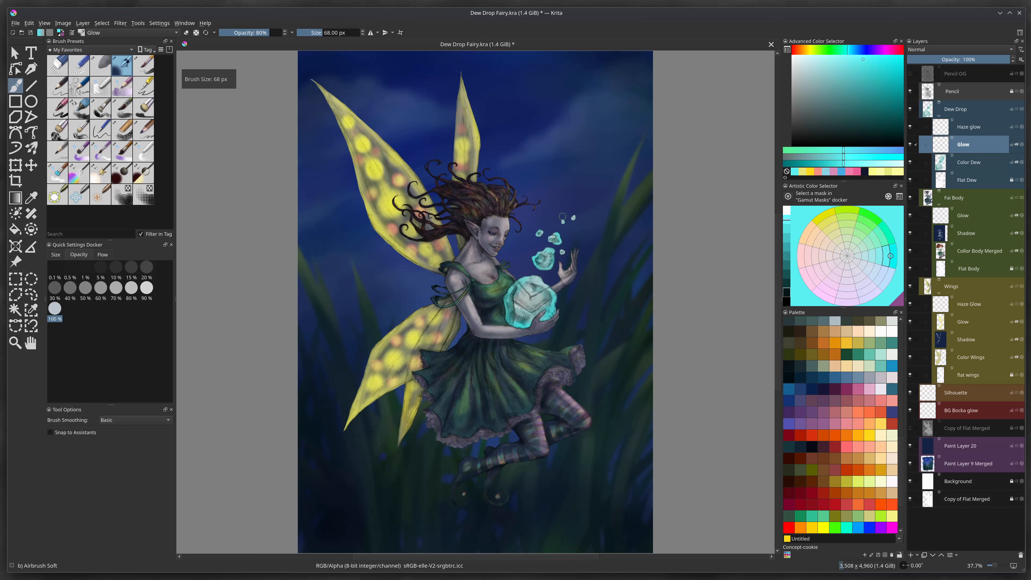
pyautogui.click(575, 219)
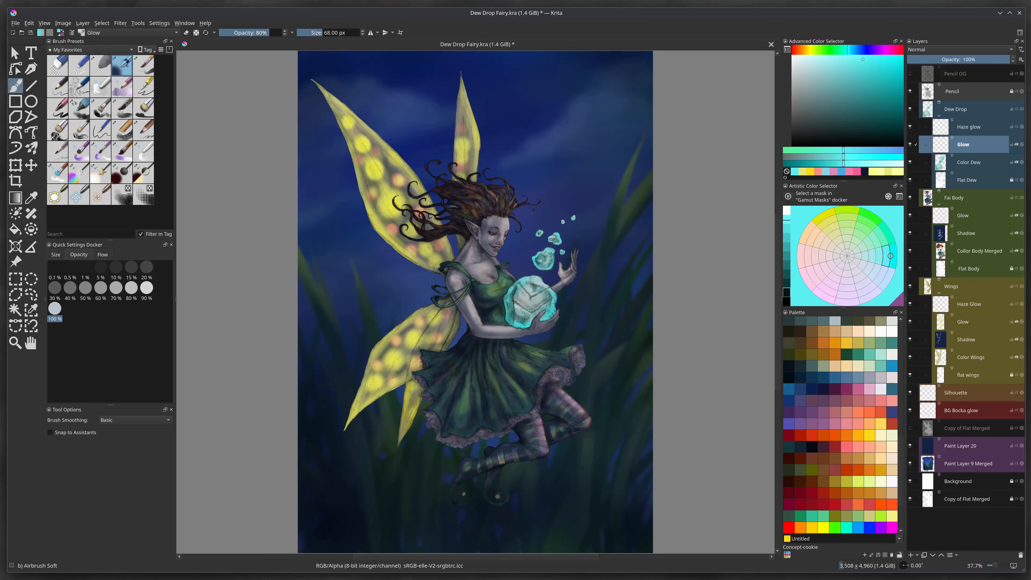
# Enlarge the brush to 188 px and fill the middle of the large dew drop with cyan glow
pyautogui.press(']')
pyautogui.press(']')
pyautogui.press(']')
pyautogui.press(']')
pyautogui.press(']')
pyautogui.press(']')
pyautogui.press(']')
pyautogui.press(']')
pyautogui.press(']')
pyautogui.press(']')
pyautogui.press(']')
pyautogui.press(']')
pyautogui.press(']')
pyautogui.press(']')
pyautogui.press(']')
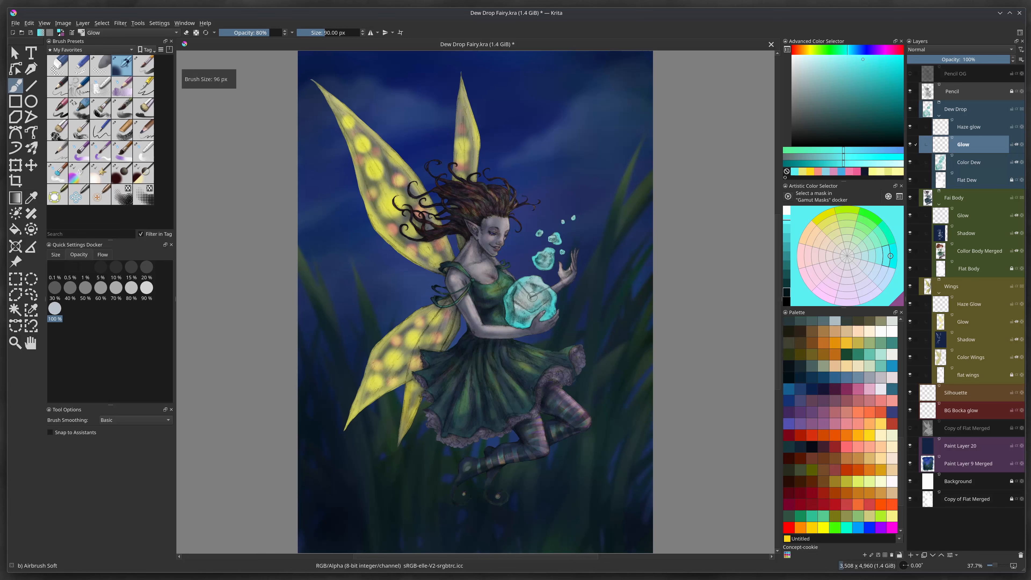
pyautogui.moveTo(529, 297); pyautogui.dragTo(532, 295)
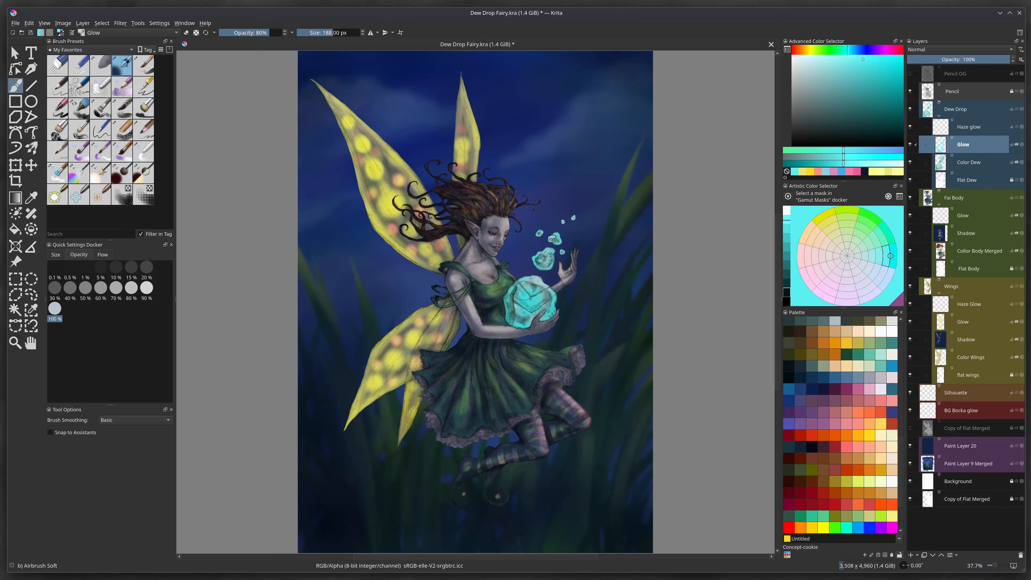
pyautogui.moveTo(533, 303); pyautogui.dragTo(536, 291)
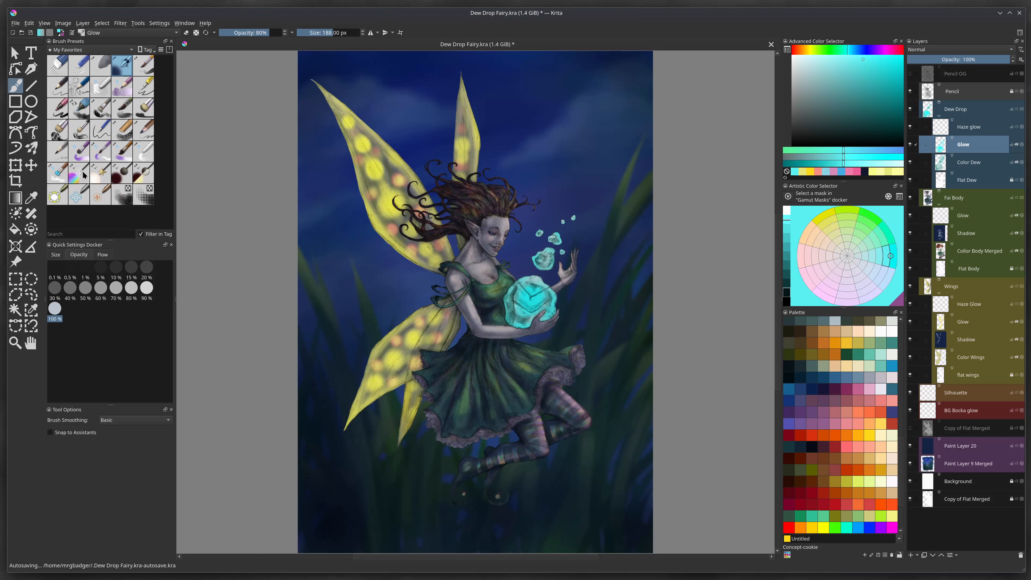
# Check the Lighten blending modes and set the brush's blending mode to Color Dodge
pyautogui.click(157, 33)
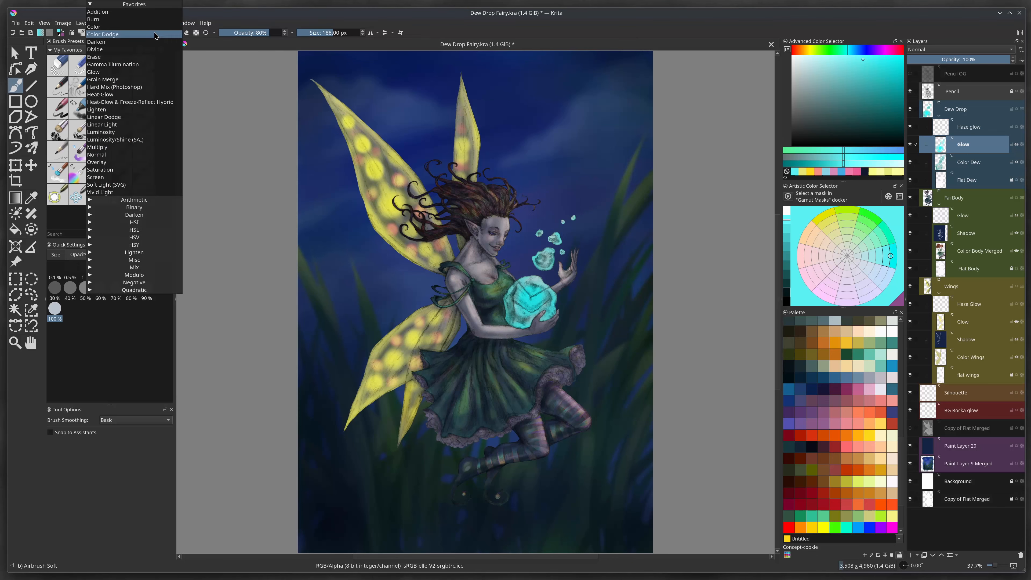
pyautogui.click(158, 34)
pyautogui.click(156, 33)
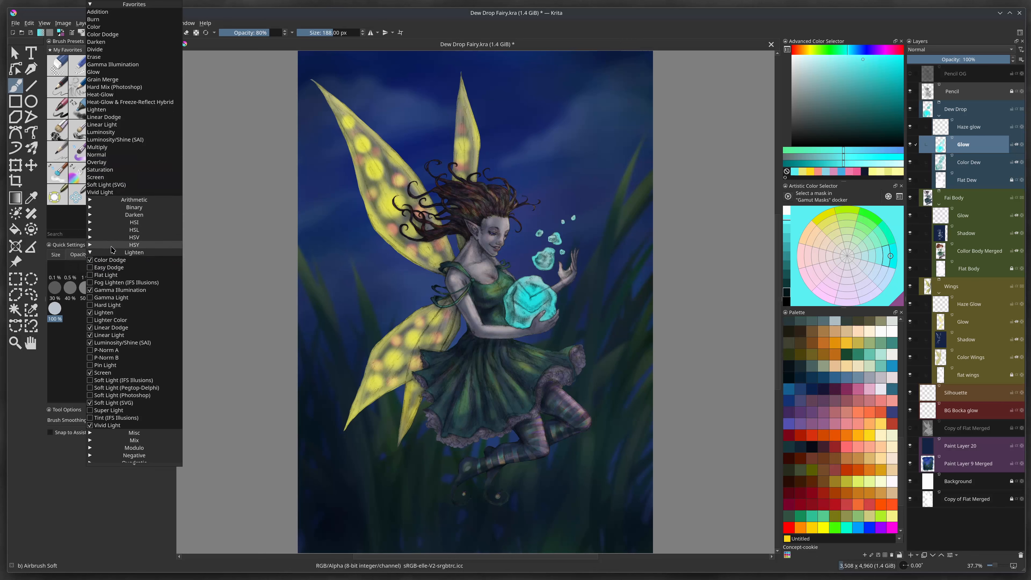
pyautogui.click(92, 252)
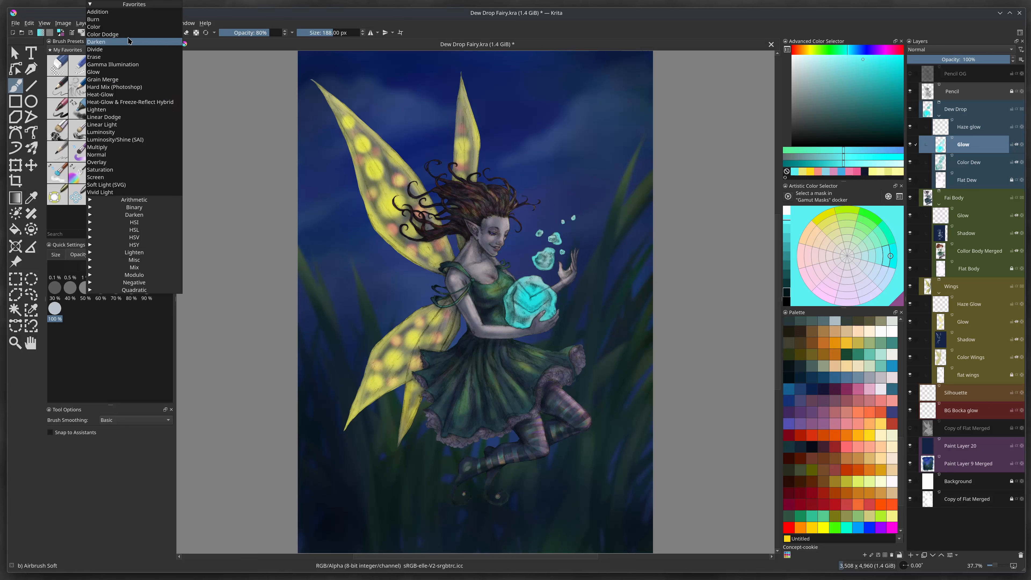
pyautogui.click(103, 35)
# Pick a muted violet and dodge bright highlights into the centres of the large dew drop and the biggest floating droplet
pyautogui.click(878, 50)
pyautogui.click(864, 74)
pyautogui.moveTo(524, 294); pyautogui.dragTo(538, 305)
pyautogui.moveTo(542, 258); pyautogui.dragTo(549, 262)
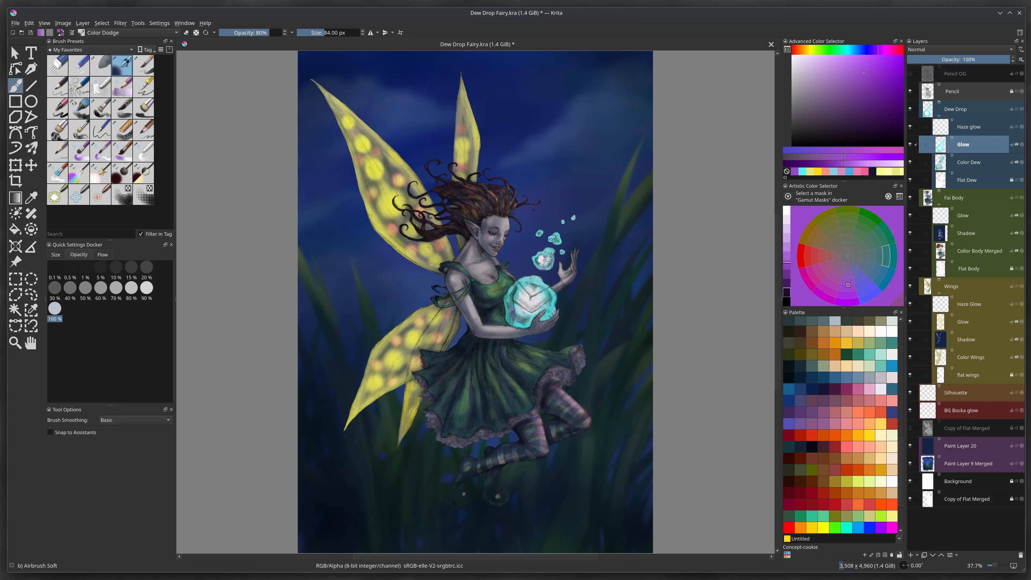
pyautogui.moveTo(523, 306); pyautogui.dragTo(520, 314)
# Pick a muted blue and brighten the lower centre of the large dew drop with Color Dodge
pyautogui.click(863, 50)
pyautogui.click(870, 89)
pyautogui.moveTo(522, 311); pyautogui.dragTo(542, 303)
# Tint the large dew drop with the Adjust Color brush, first in muted blue and then in dark teal
pyautogui.click(78, 174)
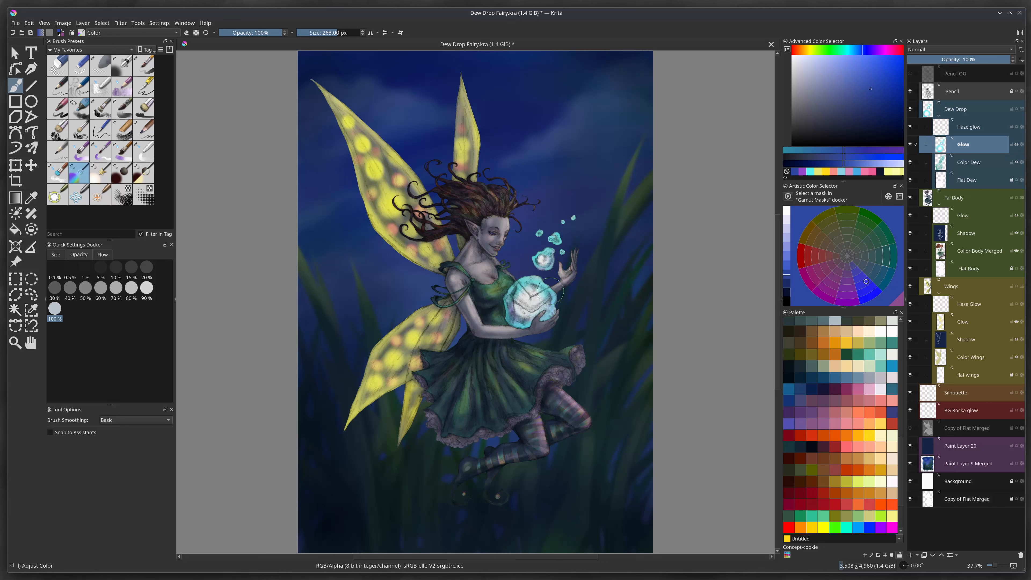
pyautogui.moveTo(550, 290); pyautogui.dragTo(546, 315)
pyautogui.click(851, 50)
pyautogui.click(882, 107)
pyautogui.moveTo(513, 295); pyautogui.dragTo(517, 321)
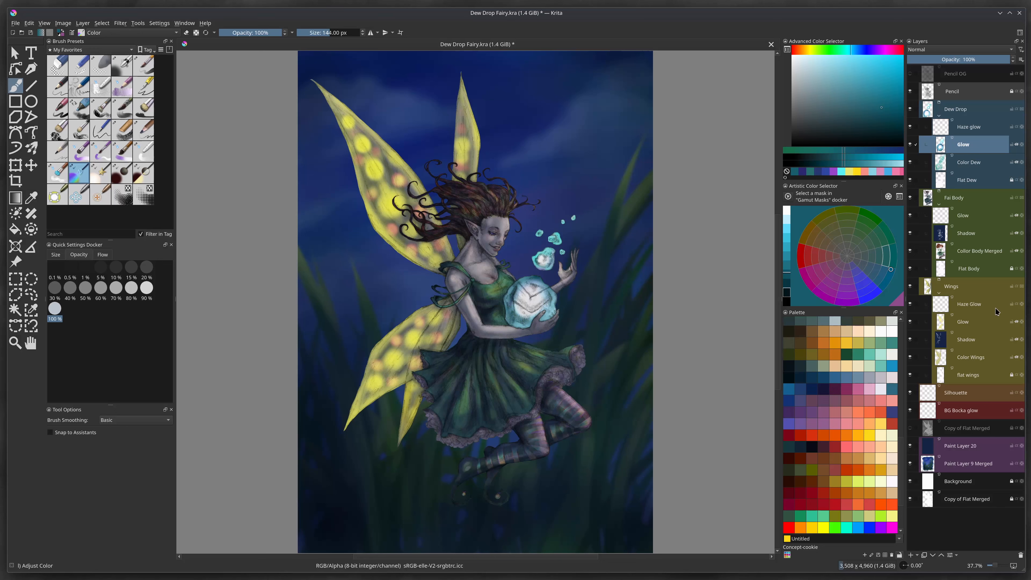
# Dodge the large dew drop's centre with the Adjust Dodge brush and reduce the brush size to 135 px
pyautogui.click(101, 172)
pyautogui.moveTo(528, 296)
pyautogui.mouseDown()
pyautogui.moveTo(545, 295)
pyautogui.moveTo(524, 295)
pyautogui.moveTo(534, 295)
pyautogui.mouseUp()
pyautogui.press('[')
pyautogui.press('[')
pyautogui.press('[')
pyautogui.press('[')
pyautogui.press('[')
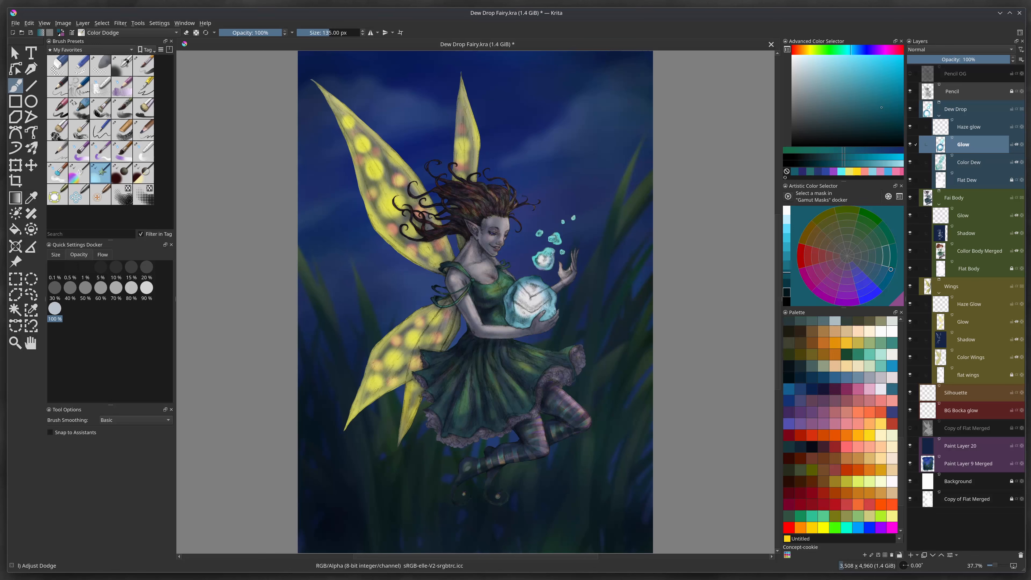
# Clear the Dew Drop group's Glow layer and repaint cyan glow on the large dew drop and floating droplets with the Adjust Dodge brush
pyautogui.click(910, 144)
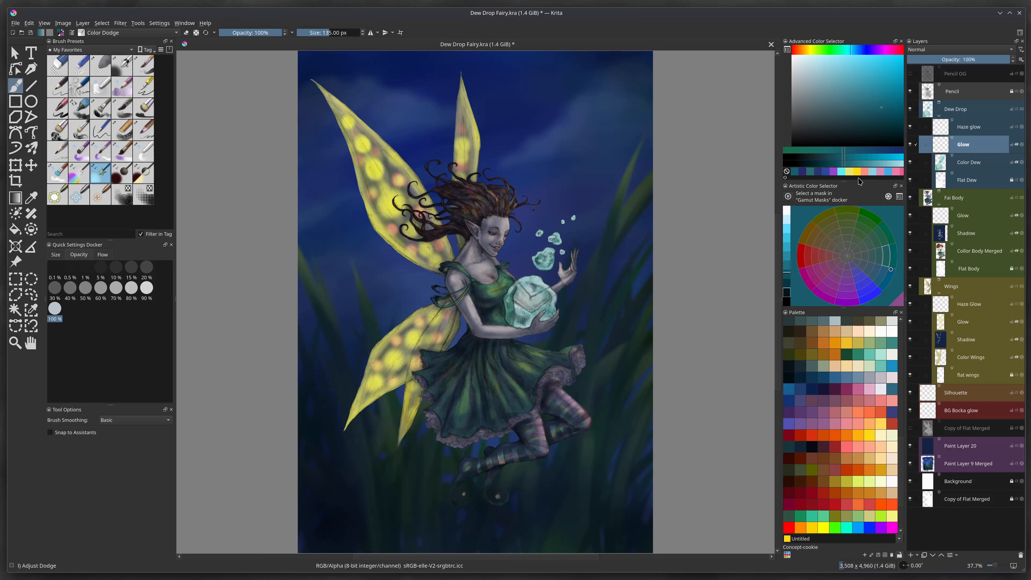
pyautogui.moveTo(525, 290); pyautogui.dragTo(527, 313)
pyautogui.moveTo(528, 299); pyautogui.dragTo(531, 302)
pyautogui.moveTo(543, 260); pyautogui.dragTo(545, 259)
pyautogui.moveTo(555, 238)
pyautogui.mouseDown()
pyautogui.moveTo(540, 232)
pyautogui.moveTo(575, 219)
pyautogui.moveTo(565, 253)
pyautogui.mouseUp()
# Deepen the large dew drop's shading from its lower edge upward with the Adjust Overlay Burn brush
pyautogui.click(144, 173)
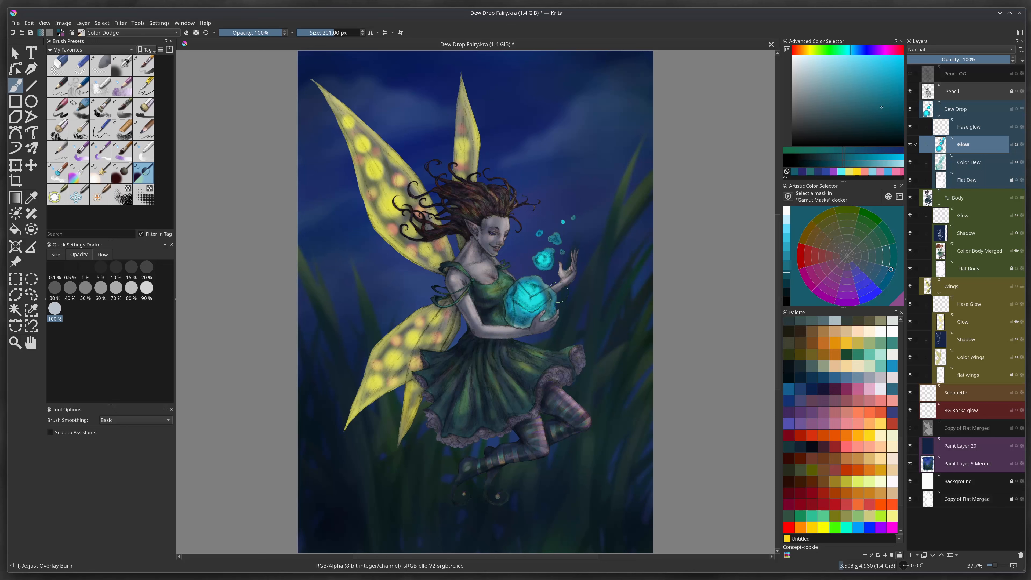
pyautogui.moveTo(512, 325)
pyautogui.mouseDown()
pyautogui.moveTo(529, 296)
pyautogui.moveTo(548, 294)
pyautogui.mouseUp()
pyautogui.click(103, 174)
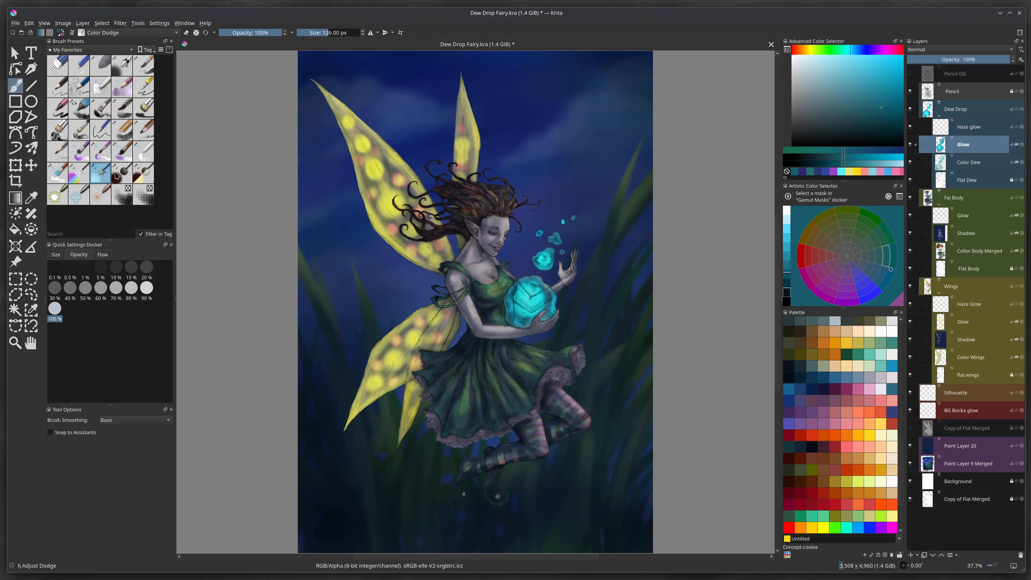
pyautogui.click(143, 175)
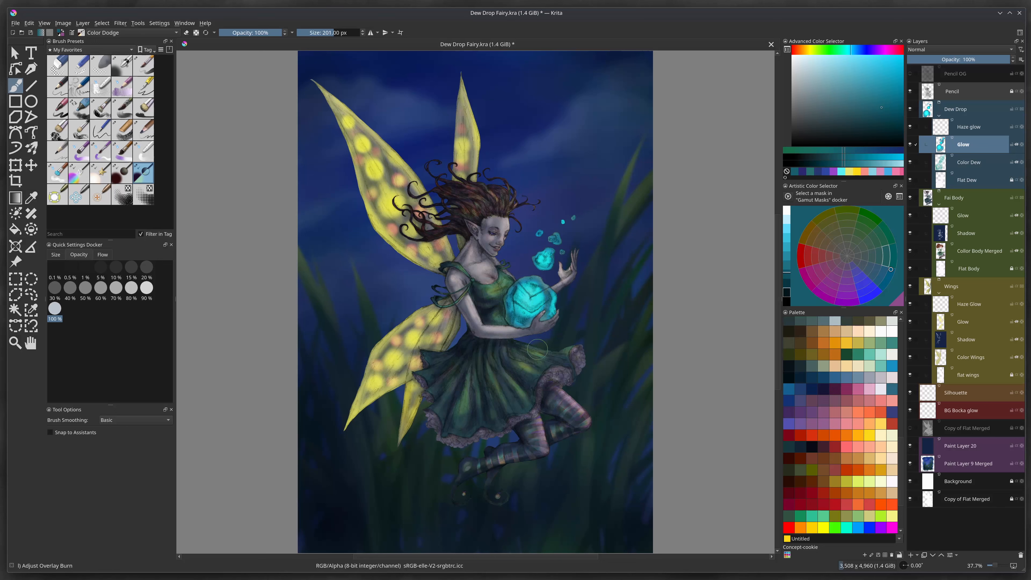
# Paint light cyan Color Dodge highlights into the centres of the large dew drop and biggest droplet with Airbrush Soft
pyautogui.click(128, 69)
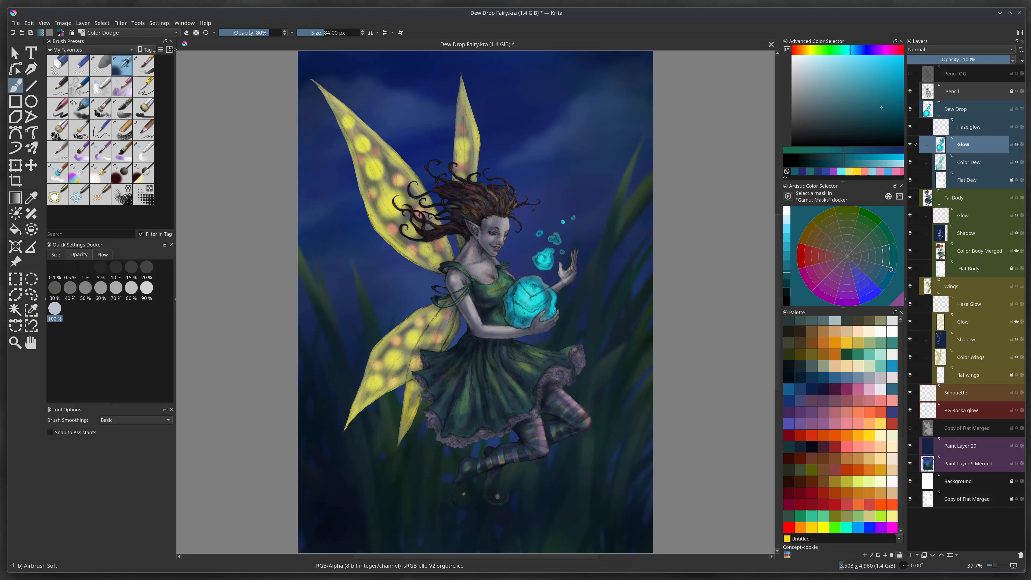
pyautogui.click(848, 65)
pyautogui.moveTo(527, 293); pyautogui.dragTo(536, 304)
pyautogui.moveTo(544, 256); pyautogui.dragTo(547, 263)
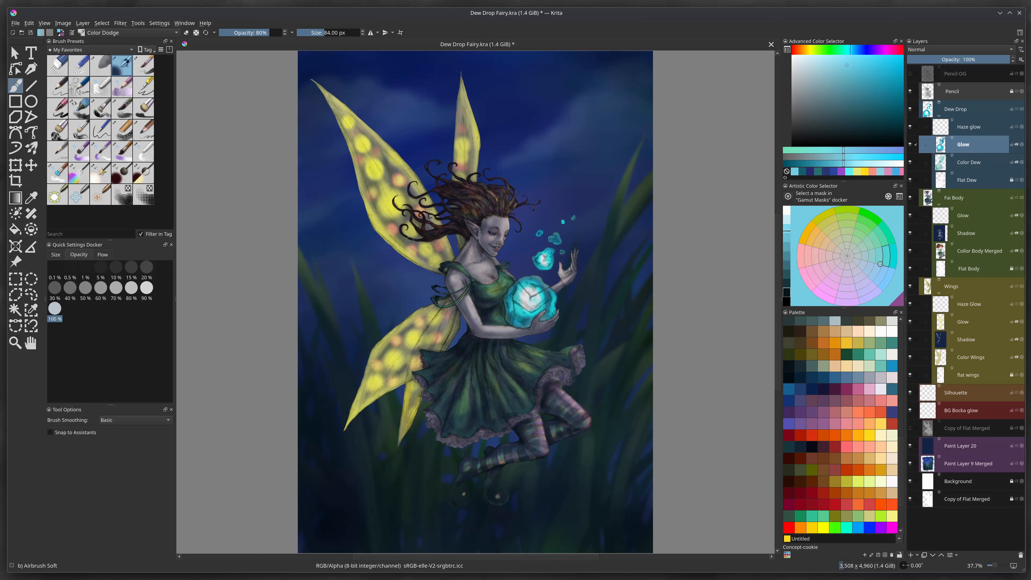
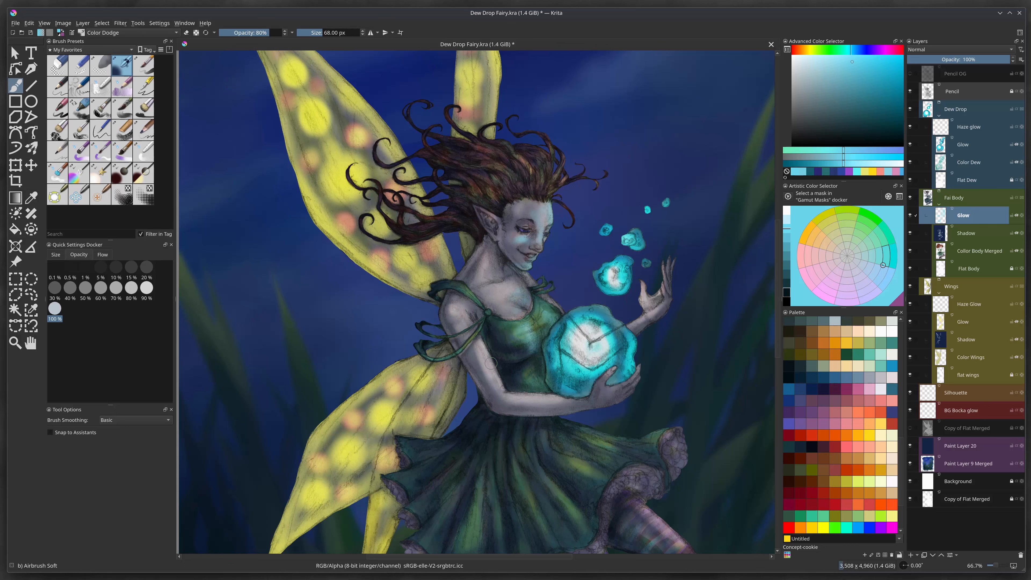
# Set the airbrush's blending mode to Glow and paint cyan light on the fairy's shoulder and the front of her head
pyautogui.moveTo(456, 304); pyautogui.dragTo(463, 319)
pyautogui.click(132, 33)
pyautogui.click(107, 122)
pyautogui.moveTo(550, 203); pyautogui.dragTo(551, 224)
# Reduce the airbrush to 38 px and paint cyan reflected light along the fairy's upper arm
pyautogui.press('[')
pyautogui.press('[')
pyautogui.press('[')
pyautogui.press('[')
pyautogui.moveTo(478, 339); pyautogui.dragTo(500, 383)
pyautogui.hotkey('ctrl', '-')
pyautogui.hotkey('ctrl', '+')
pyautogui.hotkey('ctrl', '-')
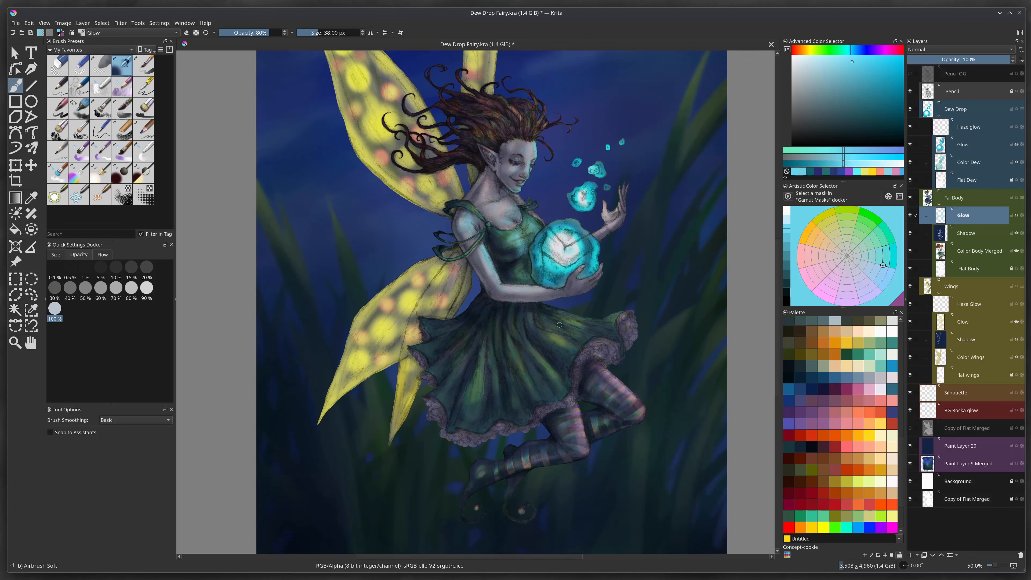
# Enlarge the airbrush to 68 px and paint cyan light on the fairy's raised hand and fingers
pyautogui.press(']')
pyautogui.press(']')
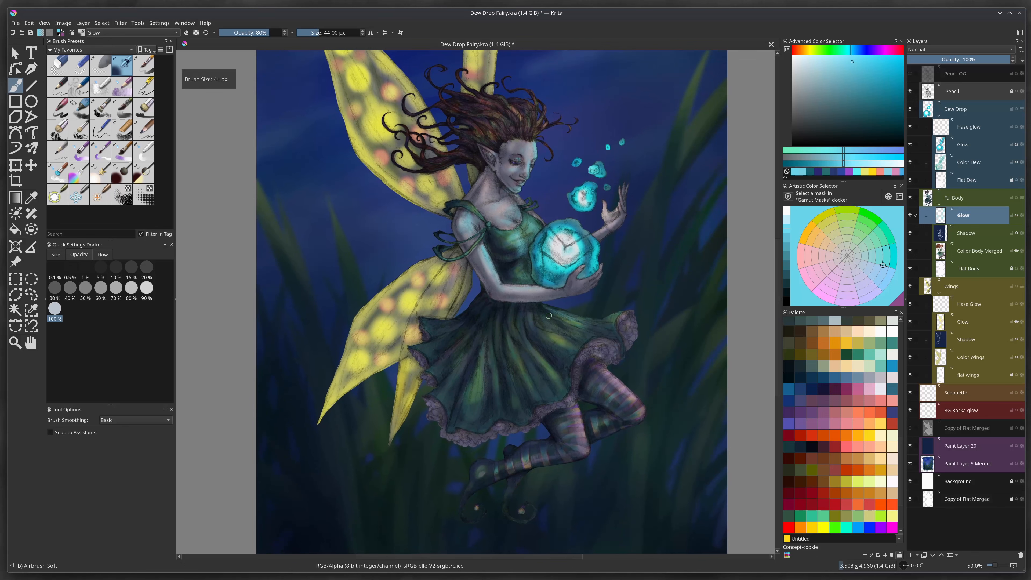
pyautogui.press(']')
pyautogui.press(']')
pyautogui.press(']')
pyautogui.press(']')
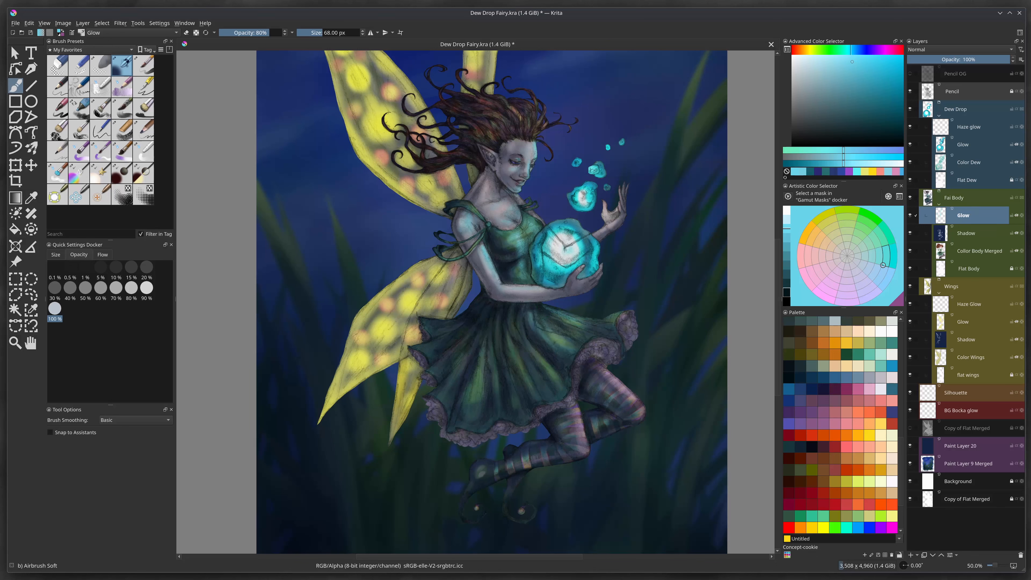
pyautogui.moveTo(605, 213); pyautogui.dragTo(611, 219)
pyautogui.moveTo(621, 188); pyautogui.dragTo(623, 209)
# Paint cyan glow down the skirt folds below the large dew drop
pyautogui.moveTo(507, 321)
pyautogui.mouseDown()
pyautogui.moveTo(533, 385)
pyautogui.moveTo(509, 330)
pyautogui.mouseUp()
pyautogui.moveTo(514, 316); pyautogui.dragTo(533, 363)
pyautogui.moveTo(531, 347); pyautogui.dragTo(545, 368)
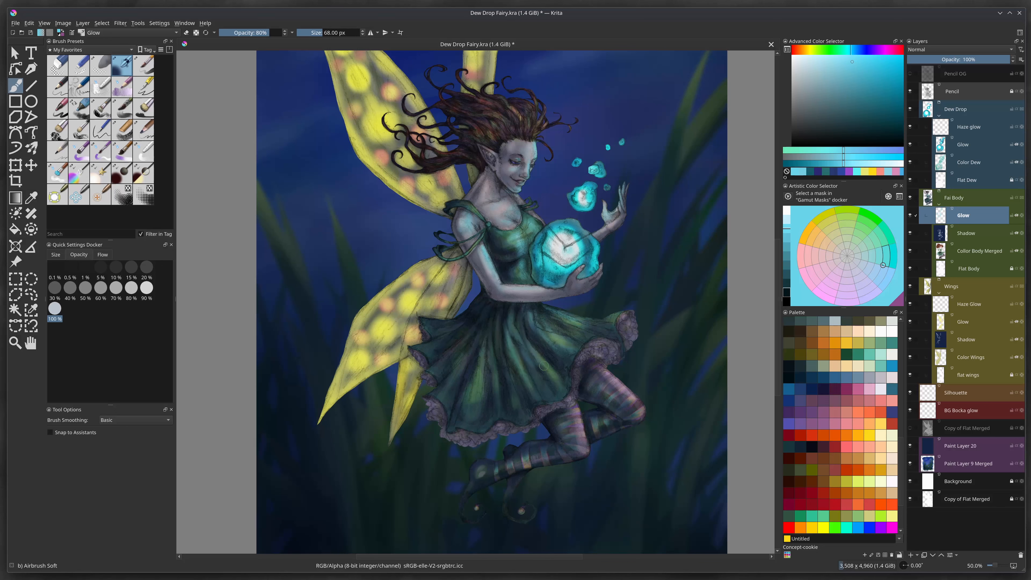
pyautogui.moveTo(491, 343)
pyautogui.mouseDown()
pyautogui.moveTo(496, 359)
pyautogui.moveTo(487, 345)
pyautogui.moveTo(516, 359)
pyautogui.mouseUp()
pyautogui.moveTo(523, 331); pyautogui.dragTo(558, 389)
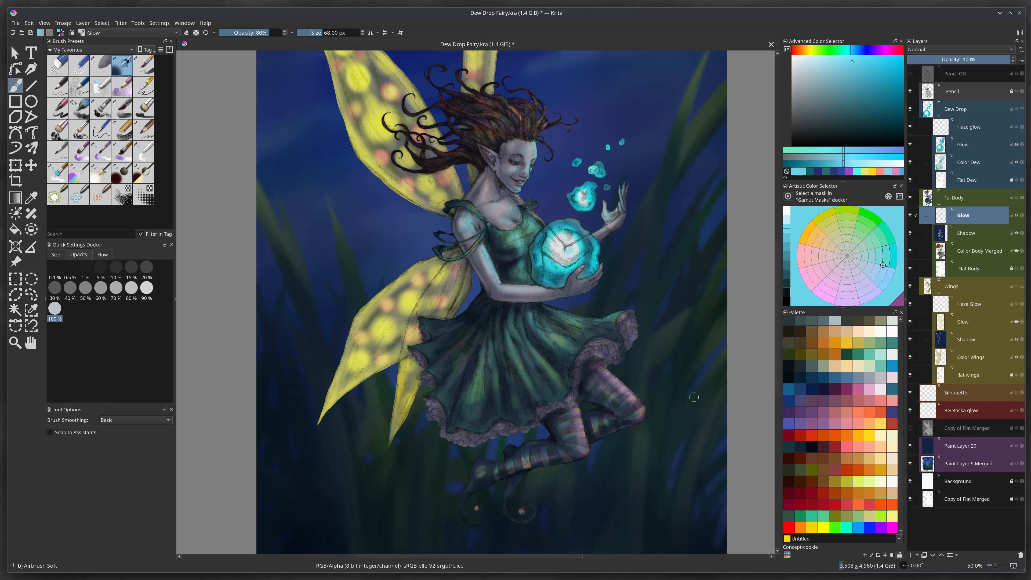
# On the Wings group's Glow layer, brighten the yellow wing spots with light yellow in Color Dodge at 126 px
pyautogui.click(963, 321)
pyautogui.click(865, 171)
pyautogui.click(132, 32)
pyautogui.rightClick(432, 212)
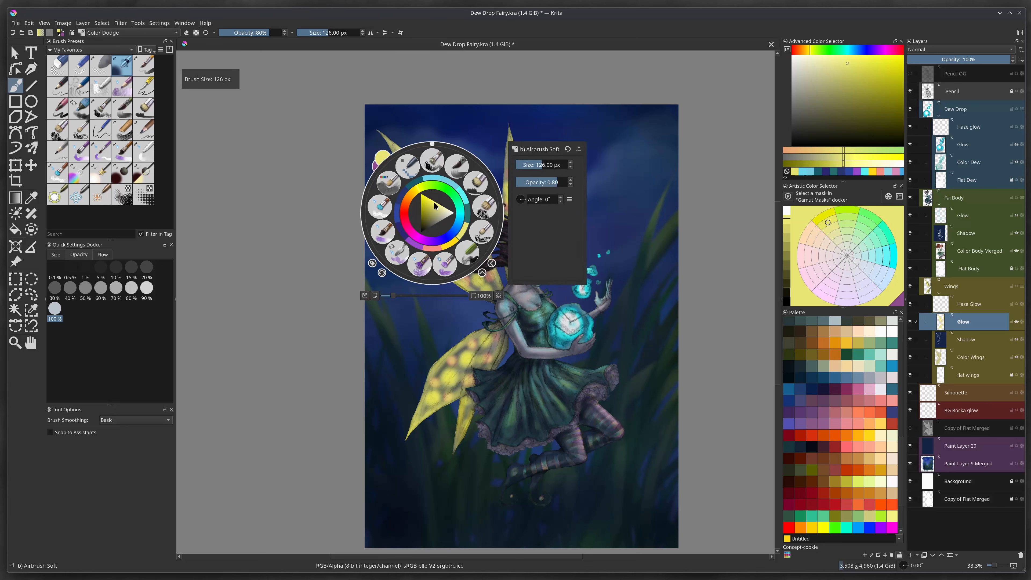
pyautogui.rightClick(453, 219)
pyautogui.click(434, 208)
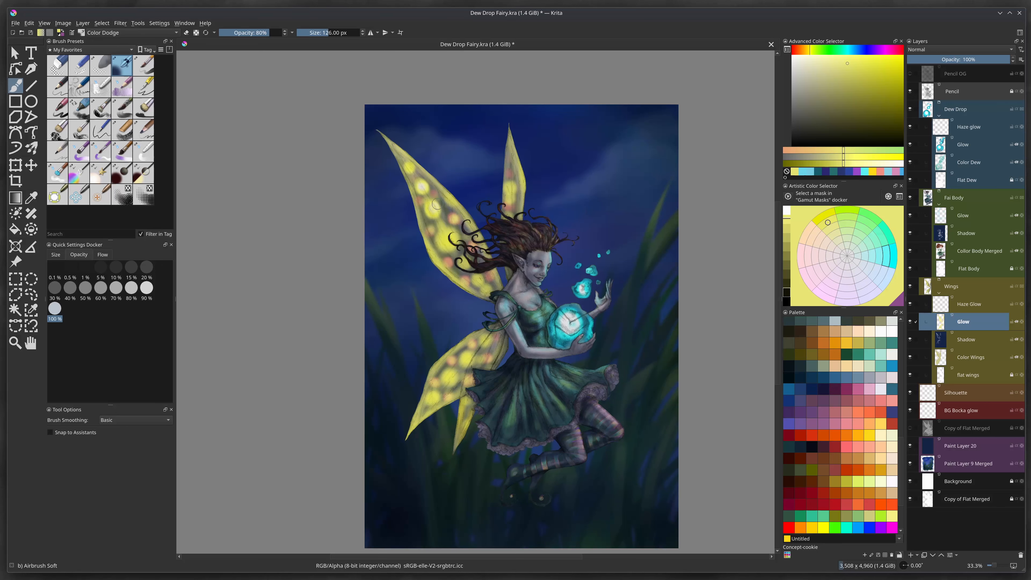
pyautogui.click(448, 242)
pyautogui.click(451, 377)
pyautogui.click(436, 398)
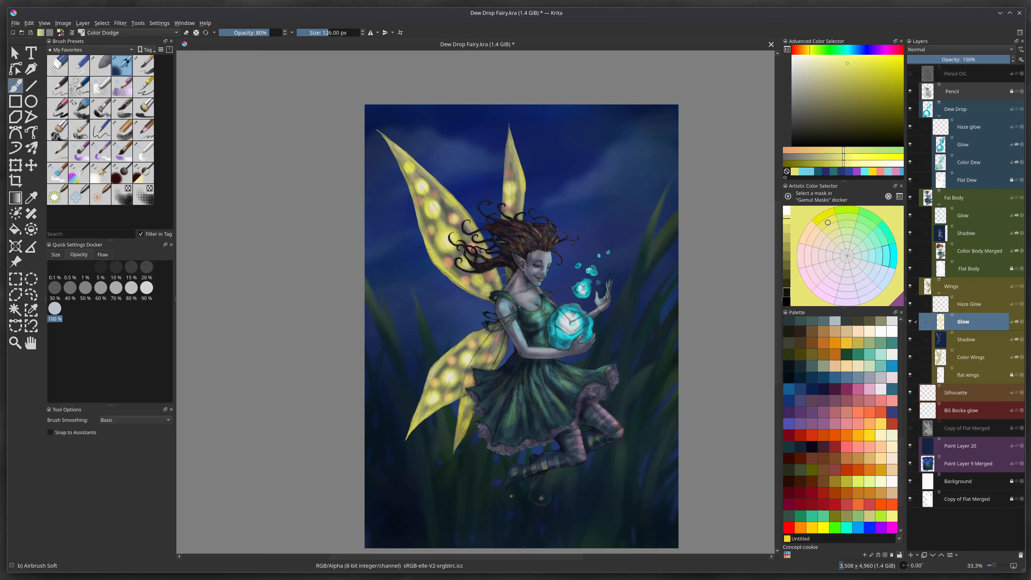
# Pick a light pink from the recent colours and reduce the airbrush to 63 px
pyautogui.click(895, 173)
pyautogui.press('[')
pyautogui.press('[')
pyautogui.press('[')
pyautogui.press('[')
pyautogui.press('[')
pyautogui.press('[')
pyautogui.press('[')
pyautogui.press('[')
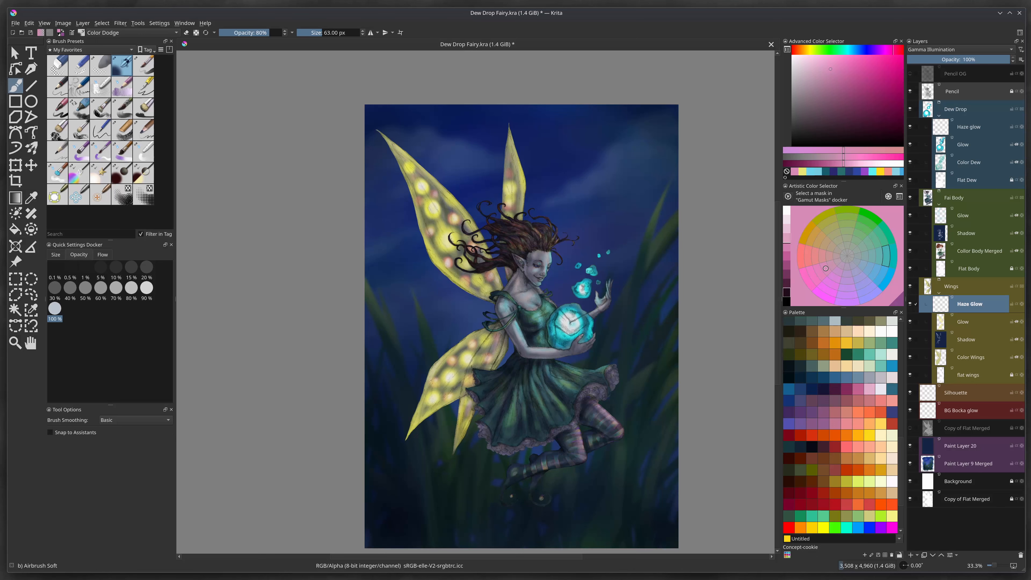
# Select the Wings group's Haze Glow layer, set the brush's blending mode to Normal and pick a pale yellow
pyautogui.click(990, 129)
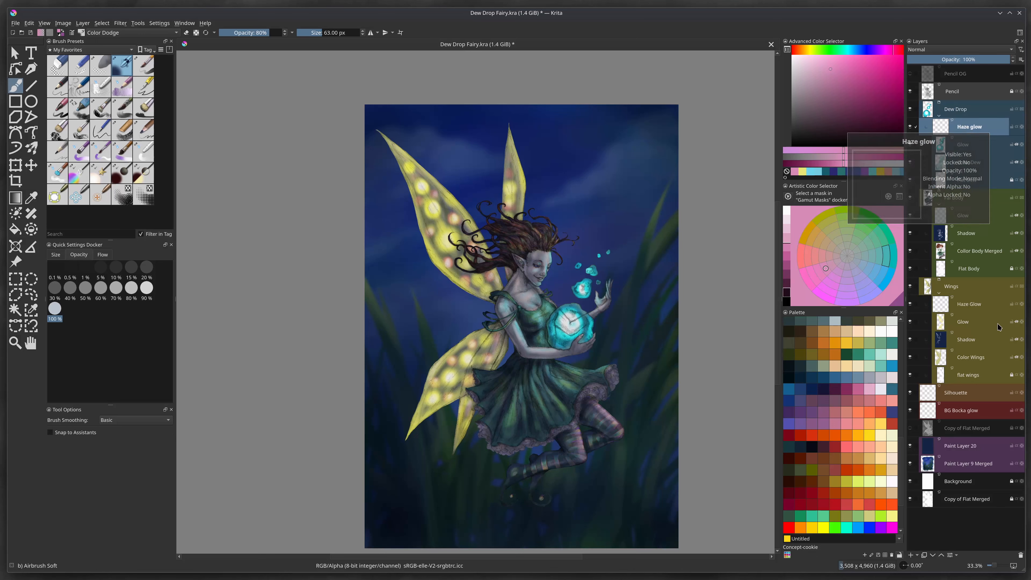
pyautogui.click(989, 309)
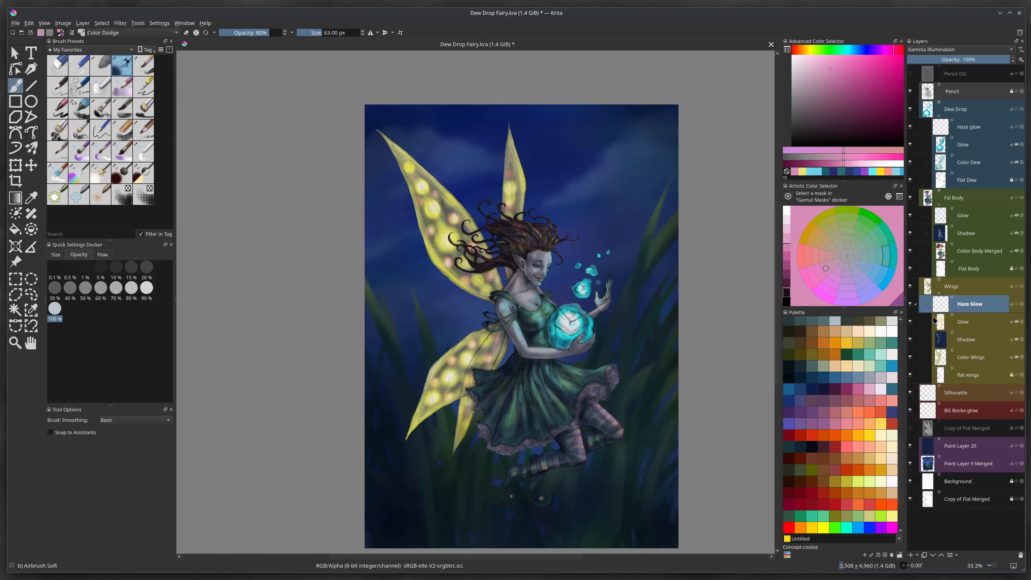
pyautogui.click(132, 32)
pyautogui.click(98, 49)
pyautogui.click(858, 481)
pyautogui.click(834, 235)
# Enlarge the airbrush to 300 px and paint a pale yellow haze along the large upper and lower wings
pyautogui.press(']')
pyautogui.press(']')
pyautogui.press(']')
pyautogui.press(']')
pyautogui.press(']')
pyautogui.press(']')
pyautogui.press(']')
pyautogui.press(']')
pyautogui.press(']')
pyautogui.press(']')
pyautogui.press(']')
pyautogui.press(']')
pyautogui.press(']')
pyautogui.press(']')
pyautogui.press(']')
pyautogui.press(']')
pyautogui.press(']')
pyautogui.press(']')
pyautogui.press(']')
pyautogui.press(']')
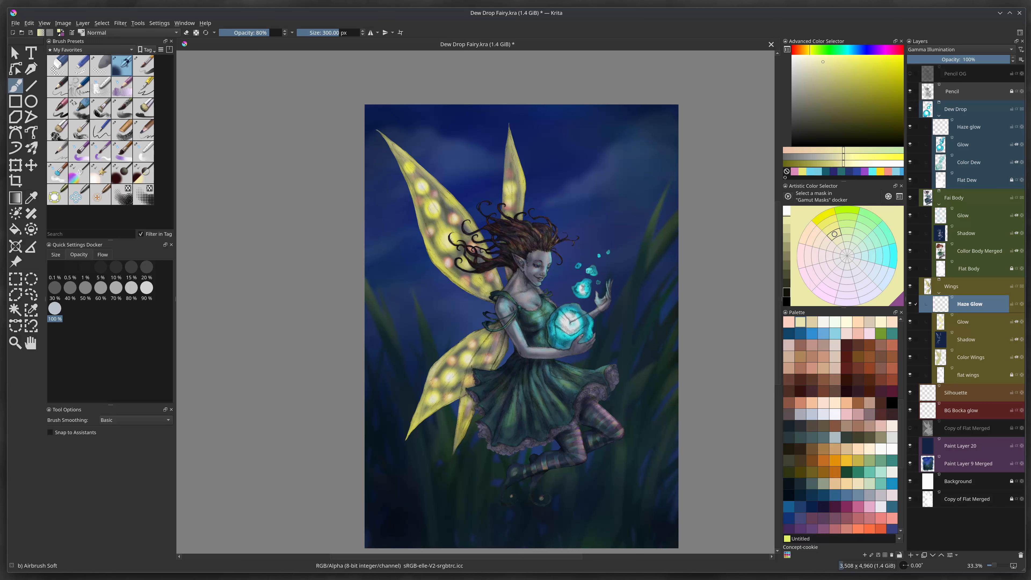
pyautogui.moveTo(459, 270); pyautogui.dragTo(417, 434)
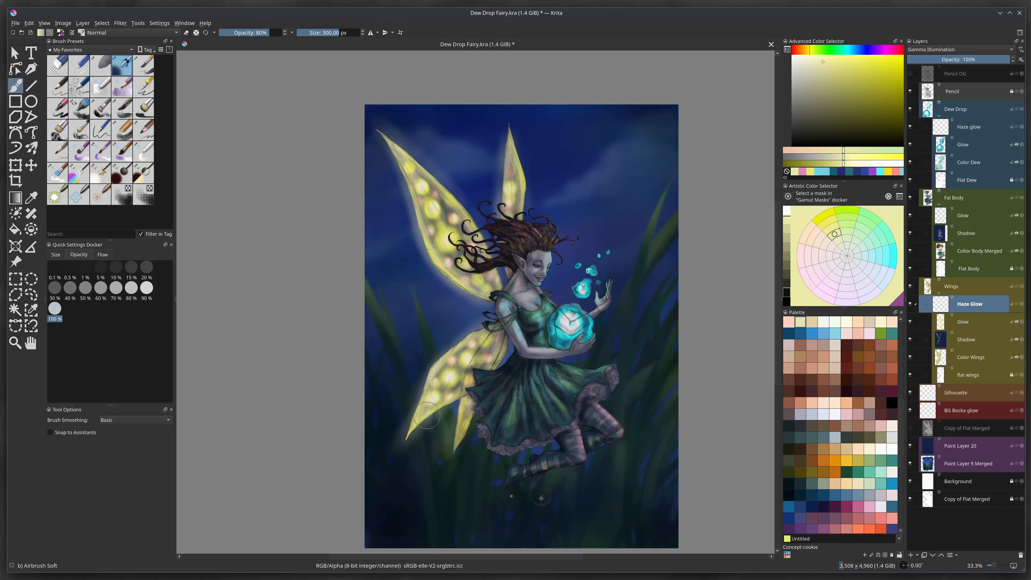
# Pick stronger light yellows and add haze along the large upper wing and the narrow upper wing
pyautogui.click(833, 56)
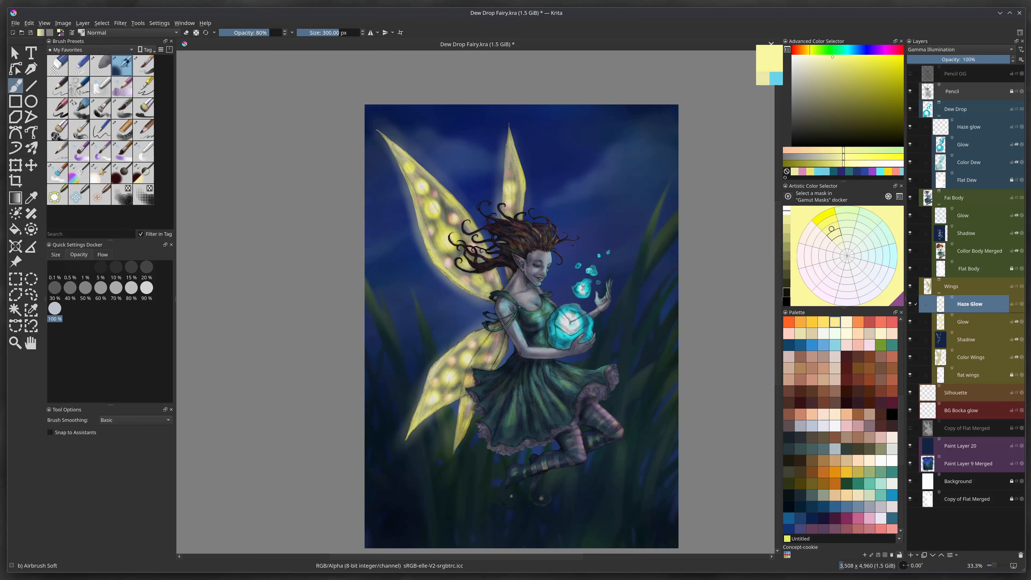
pyautogui.moveTo(466, 289); pyautogui.dragTo(432, 253)
pyautogui.click(815, 50)
pyautogui.moveTo(498, 203); pyautogui.dragTo(506, 150)
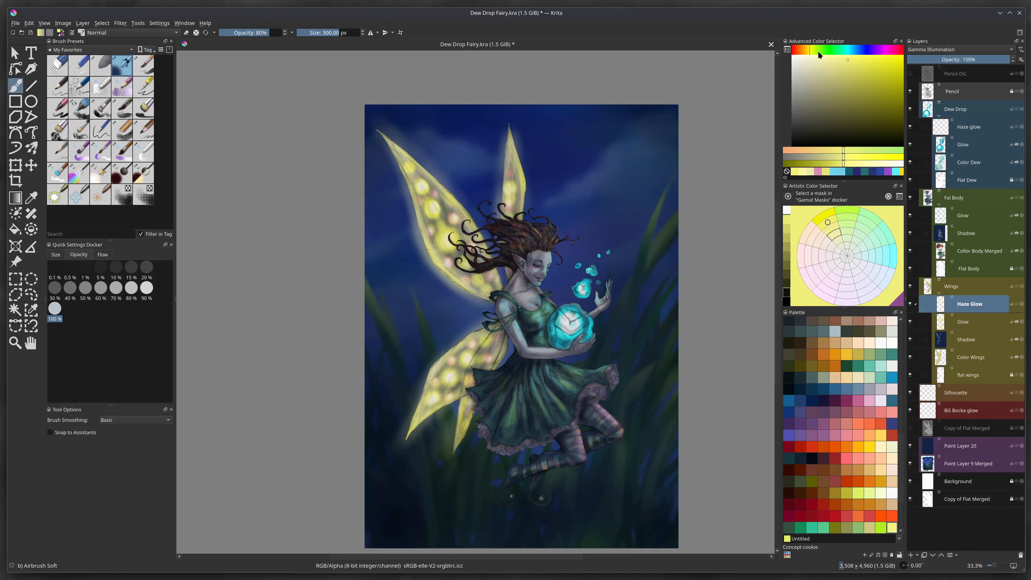
# Pick a bright yellow-green and paint a wider haze around the edges of the upper and lower wings
pyautogui.click(848, 60)
pyautogui.moveTo(446, 275); pyautogui.dragTo(433, 254)
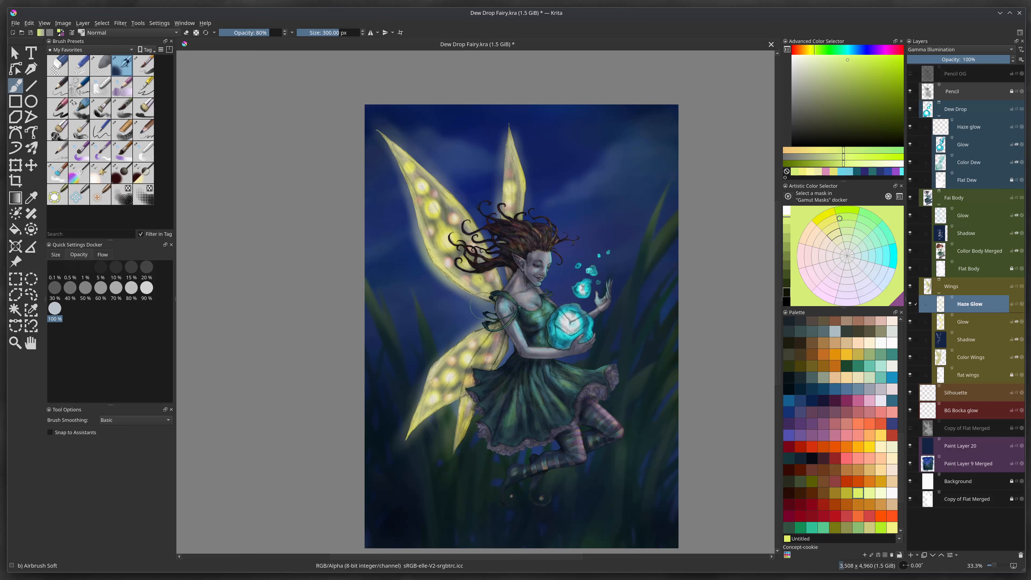
pyautogui.moveTo(420, 254); pyautogui.dragTo(401, 203)
pyautogui.moveTo(381, 130); pyautogui.dragTo(445, 203)
pyautogui.moveTo(506, 132); pyautogui.dragTo(500, 199)
pyautogui.moveTo(455, 321); pyautogui.dragTo(391, 448)
pyautogui.moveTo(447, 339); pyautogui.dragTo(398, 447)
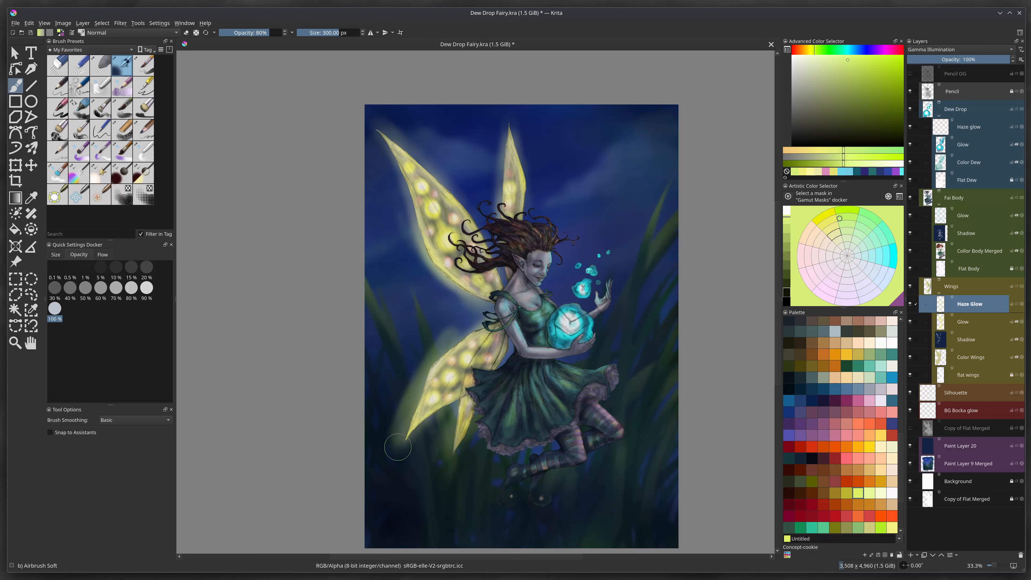
# Undo the last haze stroke, then repaint and trim the haze around the large lower wing with the airbrush at 281 px
pyautogui.click(105, 65)
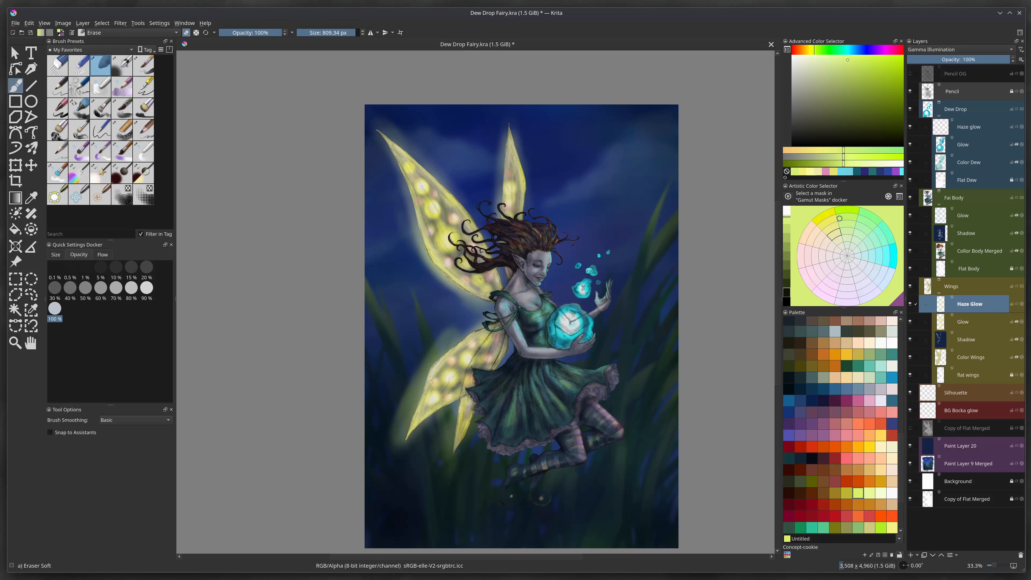
pyautogui.hotkey('ctrl', 'z')
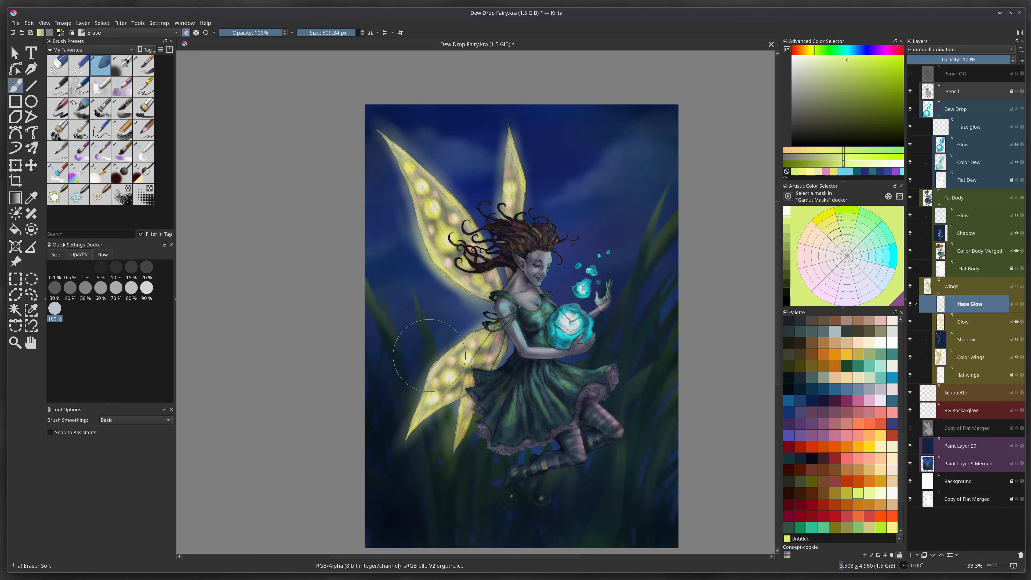
pyautogui.click(121, 66)
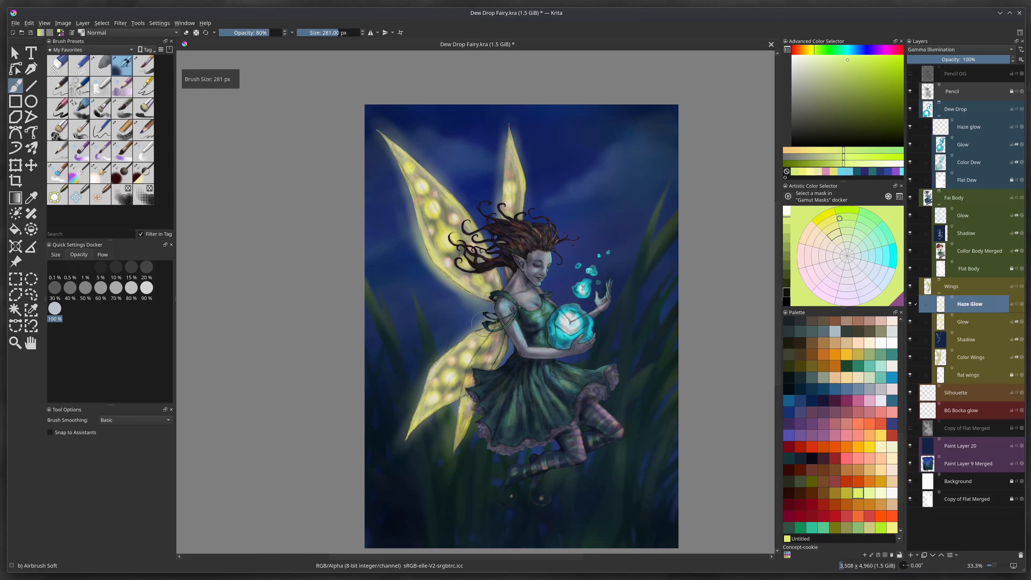
pyautogui.moveTo(436, 360); pyautogui.dragTo(403, 433)
pyautogui.moveTo(452, 335); pyautogui.dragTo(390, 412)
pyautogui.moveTo(434, 337); pyautogui.dragTo(392, 444)
pyautogui.press('e')
pyautogui.moveTo(409, 362)
pyautogui.mouseDown()
pyautogui.moveTo(393, 411)
pyautogui.moveTo(420, 360)
pyautogui.moveTo(407, 383)
pyautogui.moveTo(455, 328)
pyautogui.mouseUp()
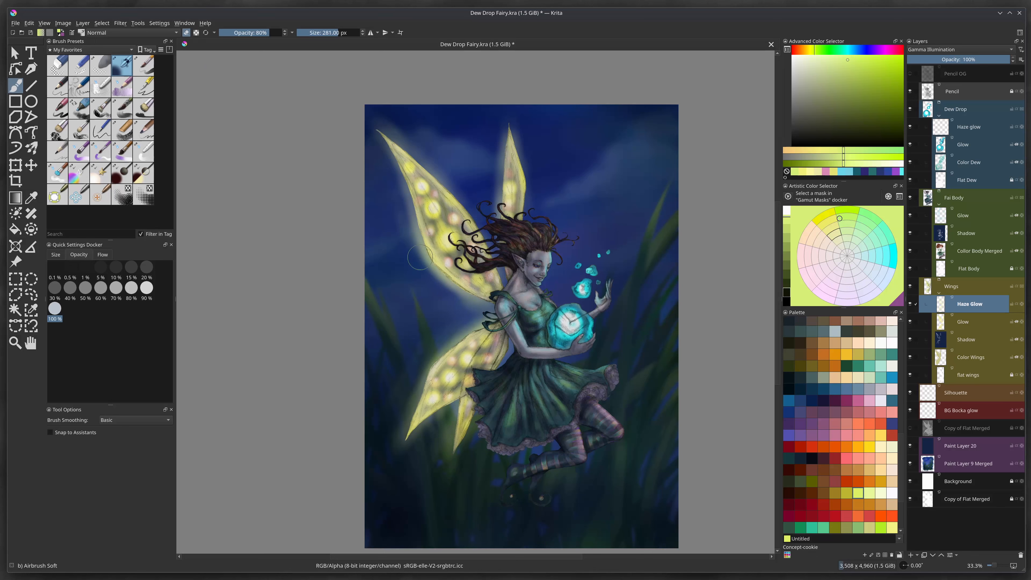
# Add haze along both upper wings and the small lower wing, and erase the excess beside the large upper wing at 230 px
pyautogui.click(190, 33)
pyautogui.moveTo(425, 264); pyautogui.dragTo(467, 303)
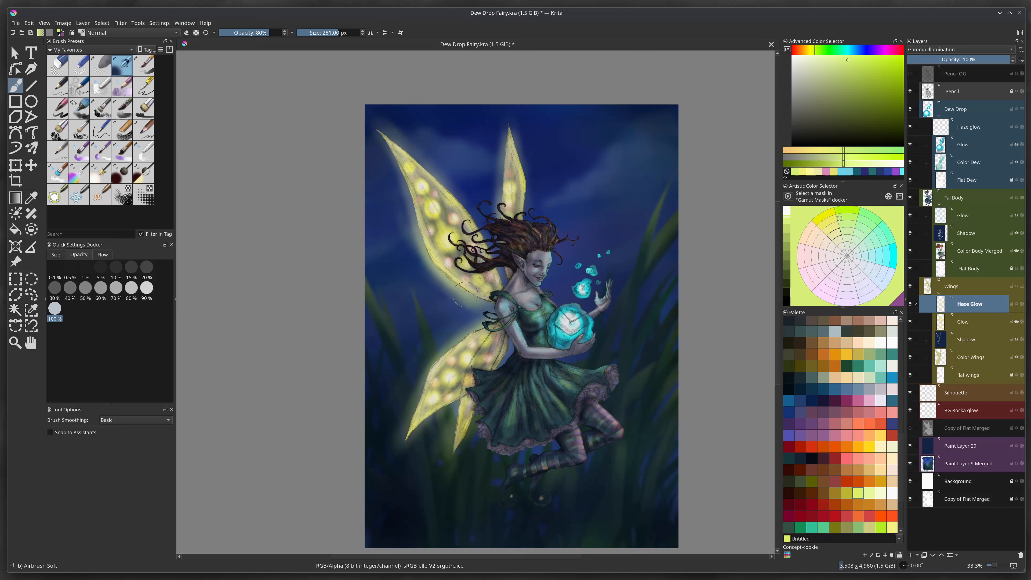
pyautogui.moveTo(498, 227)
pyautogui.mouseDown()
pyautogui.moveTo(499, 174)
pyautogui.moveTo(521, 142)
pyautogui.mouseUp()
pyautogui.moveTo(473, 415); pyautogui.dragTo(459, 453)
pyautogui.click(186, 33)
pyautogui.moveTo(416, 236); pyautogui.dragTo(471, 303)
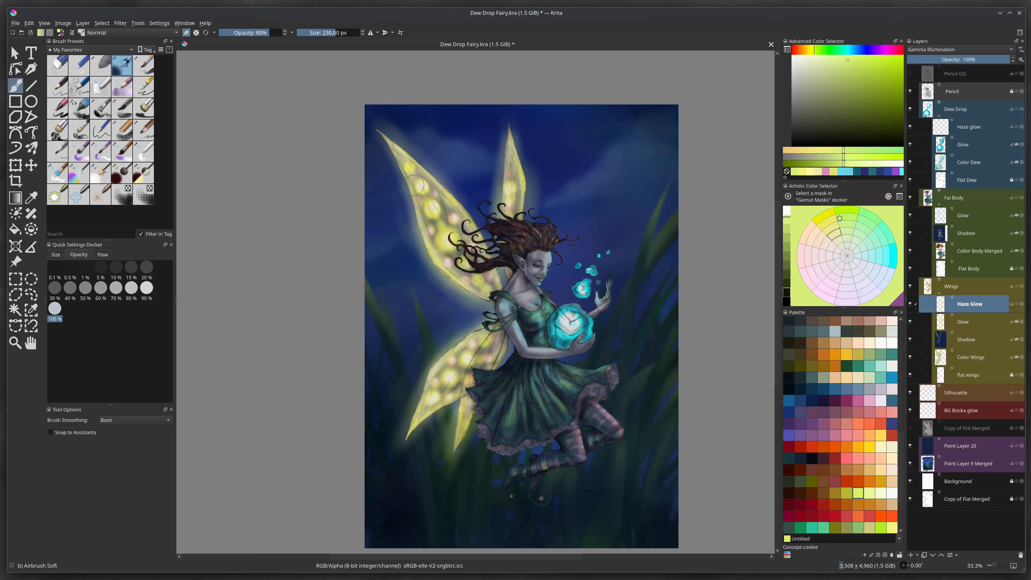
# On the Dew Drop group's Haze glow layer, paint cyan haze above the large dew drop and enlarge the airbrush to 84 px
pyautogui.click(970, 127)
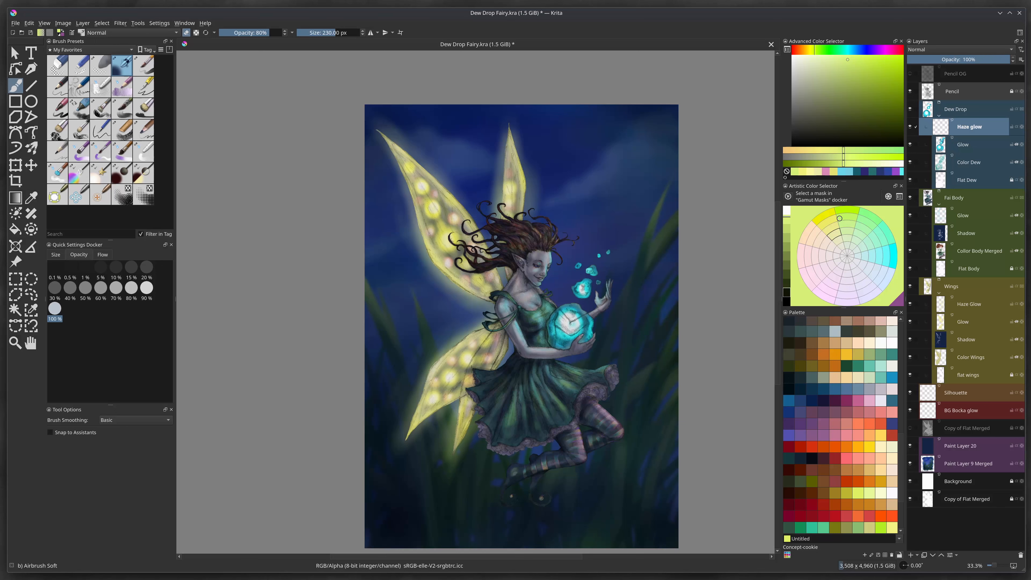
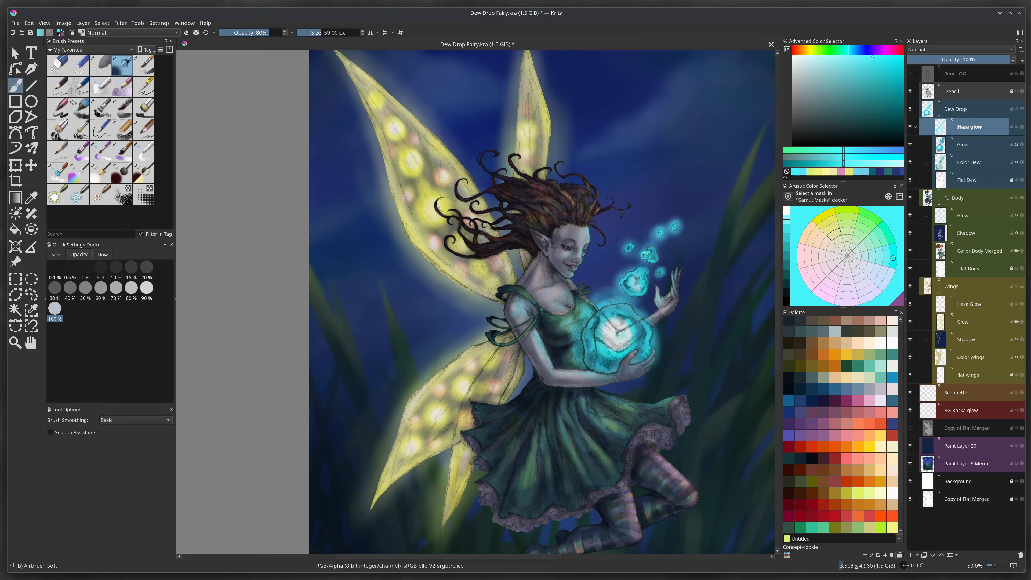
pyautogui.moveTo(614, 297); pyautogui.dragTo(608, 294)
pyautogui.press(']')
pyautogui.press(']')
pyautogui.press(']')
pyautogui.press(']')
pyautogui.press(']')
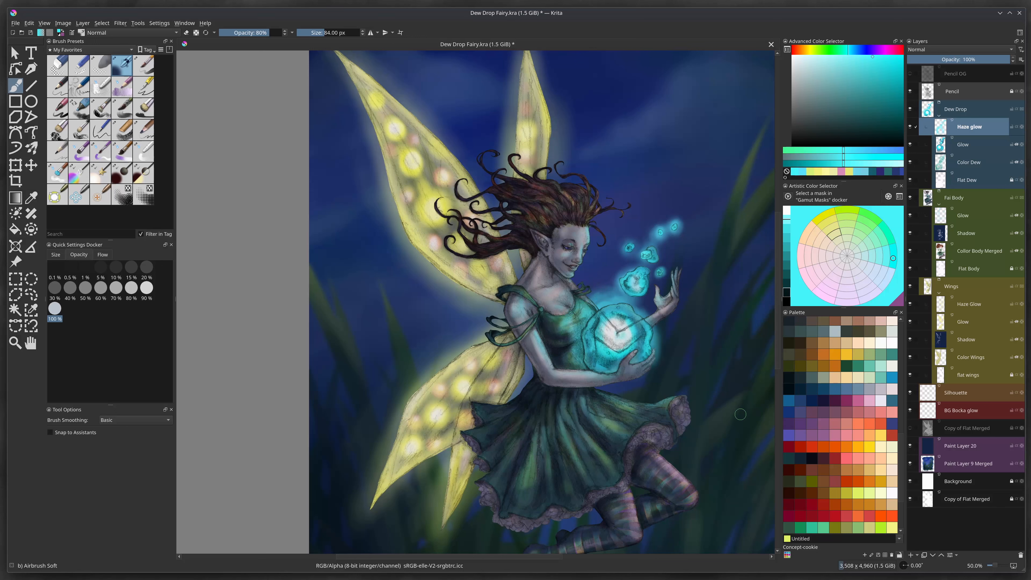
# Switch the airbrush to eraser mode and reduce its size to 35 px
pyautogui.click(189, 34)
pyautogui.press('[')
pyautogui.press('[')
pyautogui.press('[')
pyautogui.press('[')
pyautogui.press('[')
pyautogui.press('[')
pyautogui.press(']')
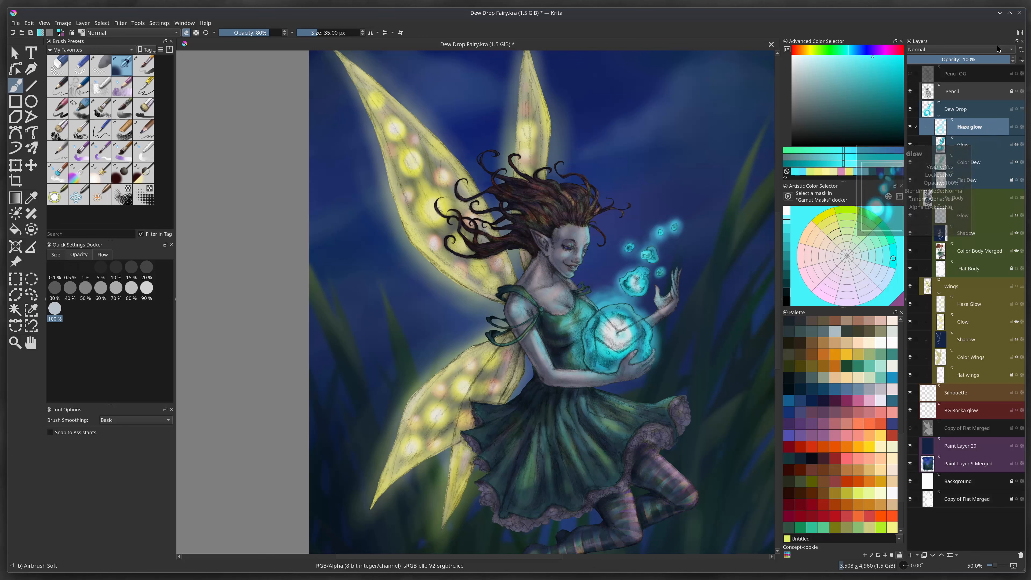
# Set the blending mode of the Dew Drop group's Haze glow layer to Gamma Illumination
pyautogui.moveTo(990, 126)
pyautogui.click(984, 50)
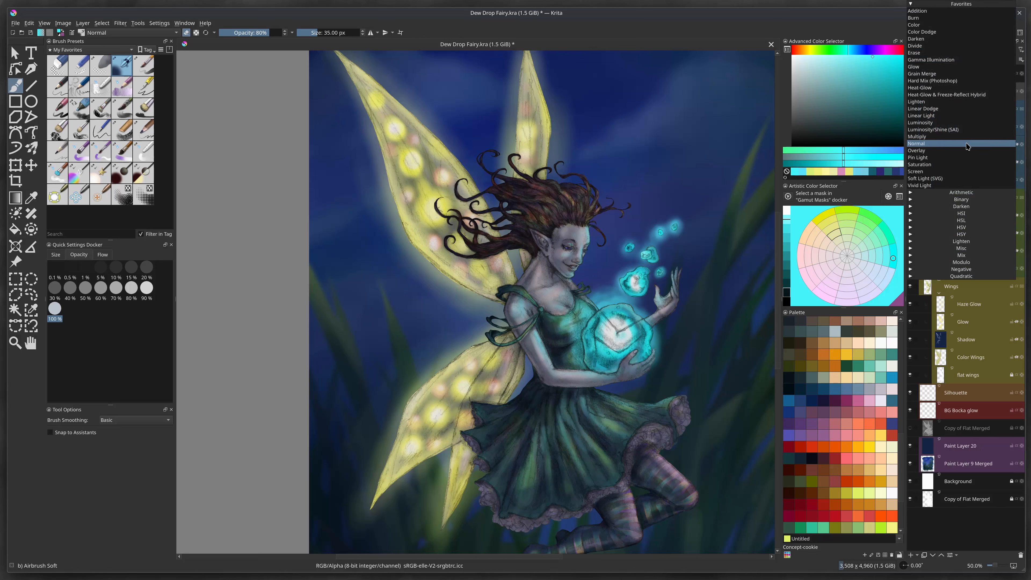
pyautogui.click(969, 144)
pyautogui.click(995, 50)
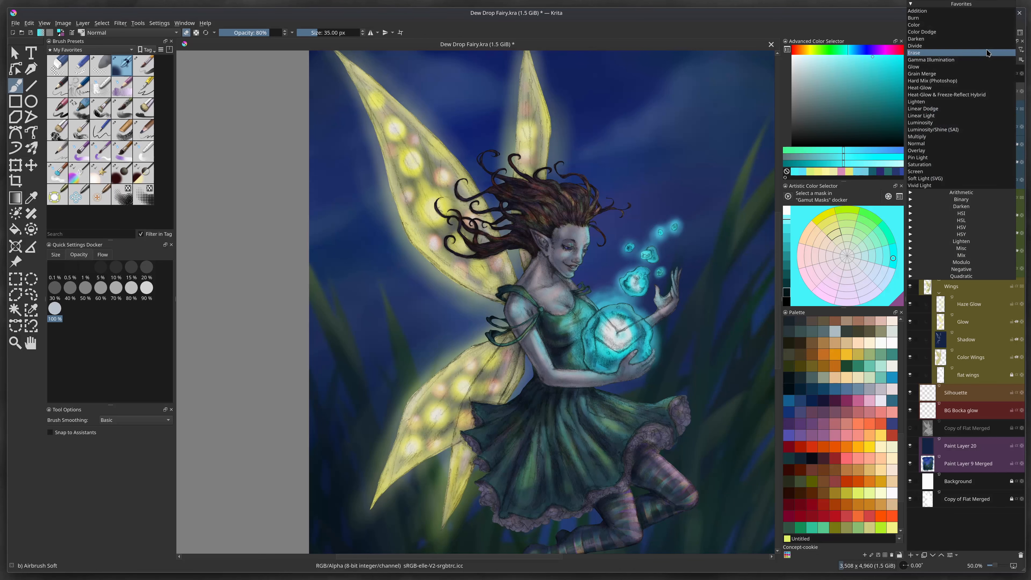
pyautogui.click(988, 60)
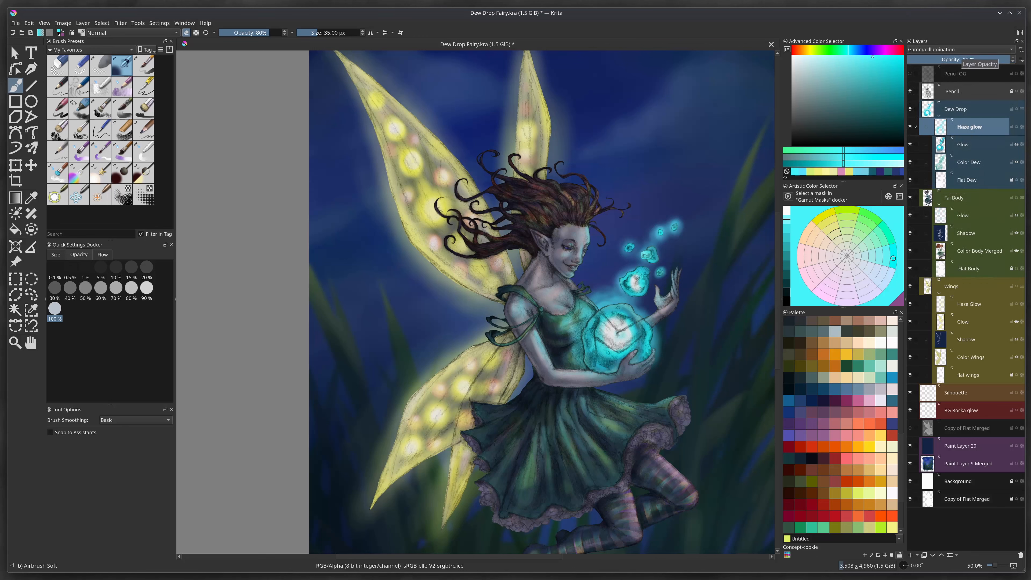
# Choose a lighter cyan and paint haze along the upper edge of the large dew drop with the airbrush at 55 px
pyautogui.click(858, 58)
pyautogui.press(']')
pyautogui.press(']')
pyautogui.press(']')
pyautogui.press(']')
pyautogui.press(']')
pyautogui.press(']')
pyautogui.moveTo(595, 308); pyautogui.dragTo(601, 305)
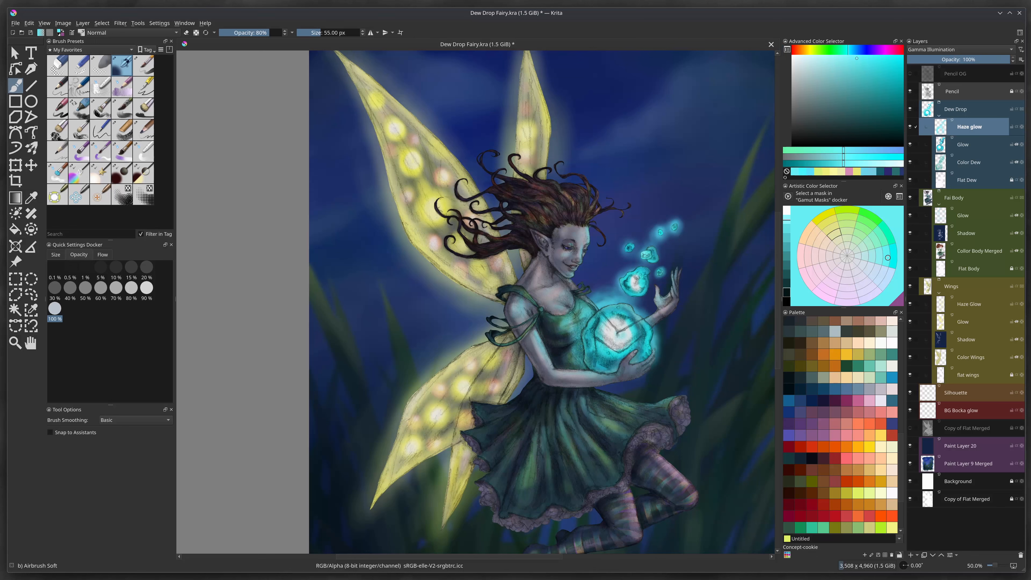
# Activate the Silhouette layer and choose a dark navy blue as the painting color
pyautogui.press('-')
pyautogui.click(957, 393)
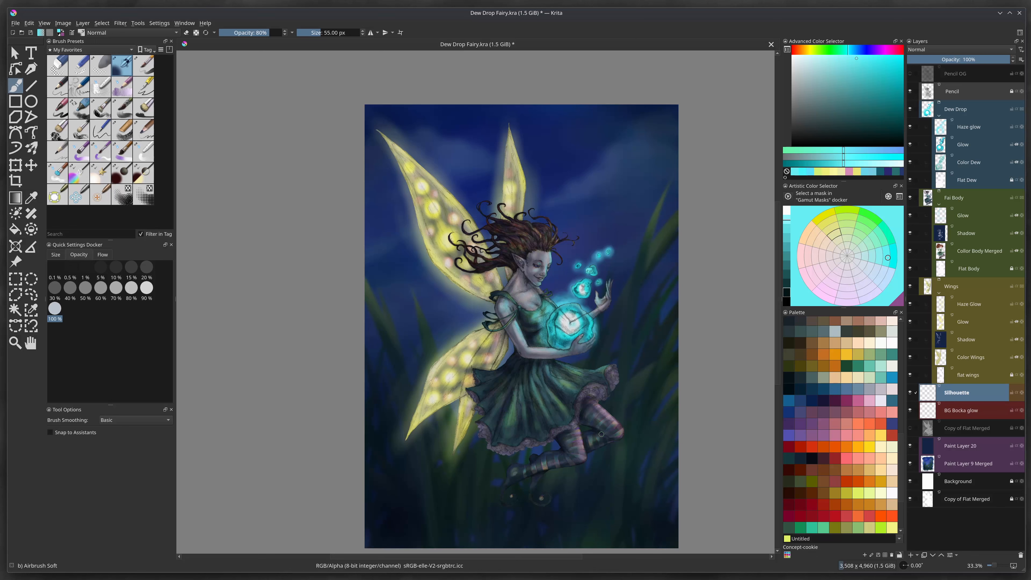
pyautogui.click(890, 172)
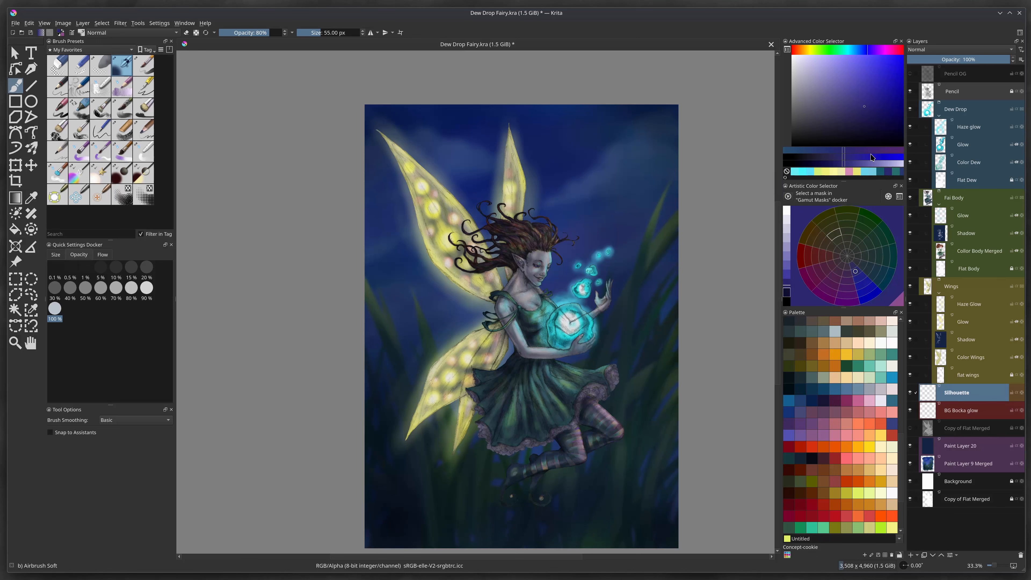
pyautogui.click(789, 382)
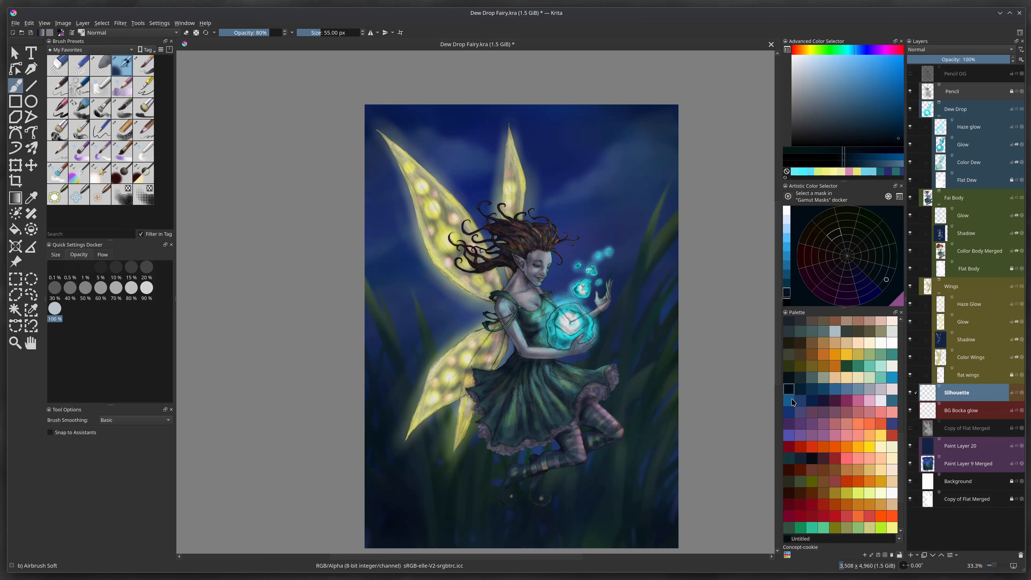
pyautogui.click(799, 389)
pyautogui.scroll(4, 799, 388)
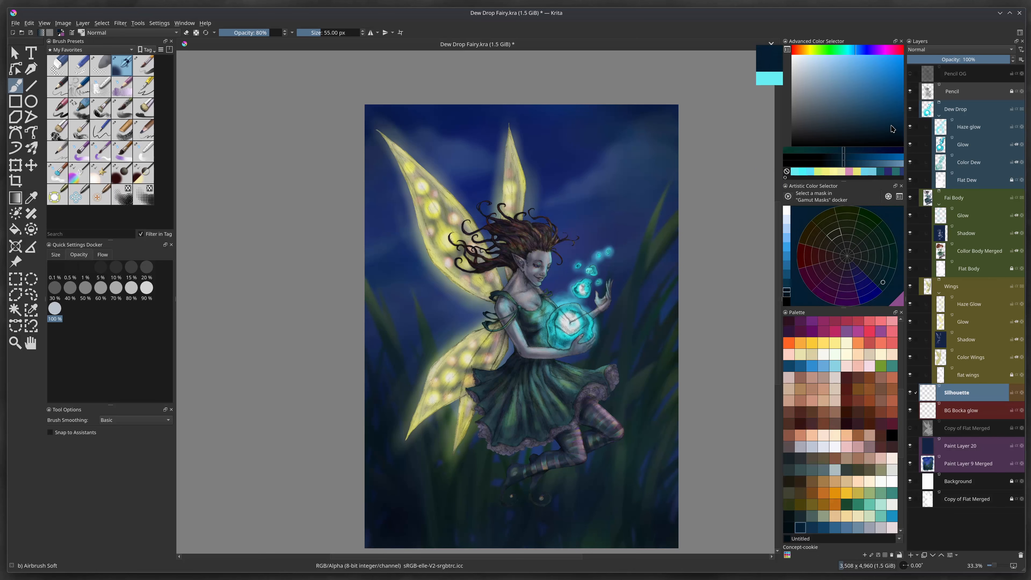
pyautogui.scroll(1, 840, 425)
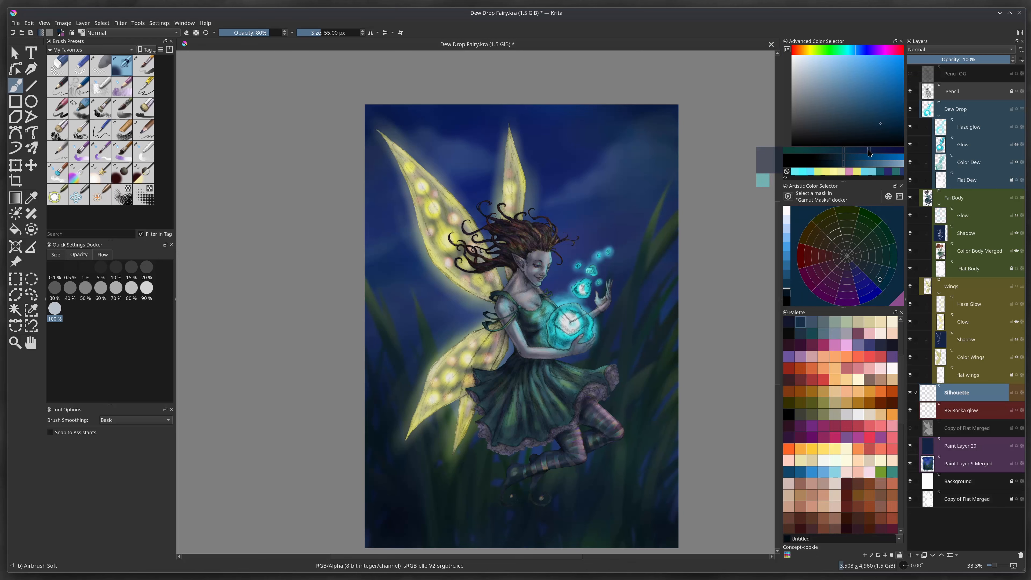
pyautogui.click(868, 149)
pyautogui.moveTo(883, 122); pyautogui.dragTo(875, 128)
# Paint dark blue behind the large upper wing's edge and beside the waist on the Silhouette layer, enlarging the airbrush to 78 px
pyautogui.press(']')
pyautogui.press(']')
pyautogui.press(']')
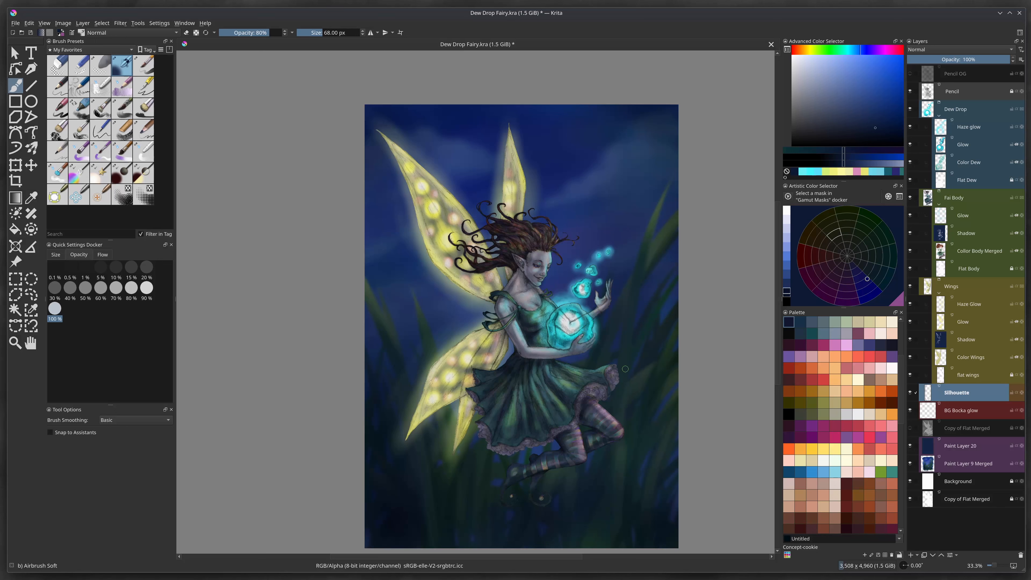
pyautogui.press(']')
pyautogui.moveTo(421, 163); pyautogui.dragTo(446, 186)
pyautogui.moveTo(511, 341); pyautogui.dragTo(503, 365)
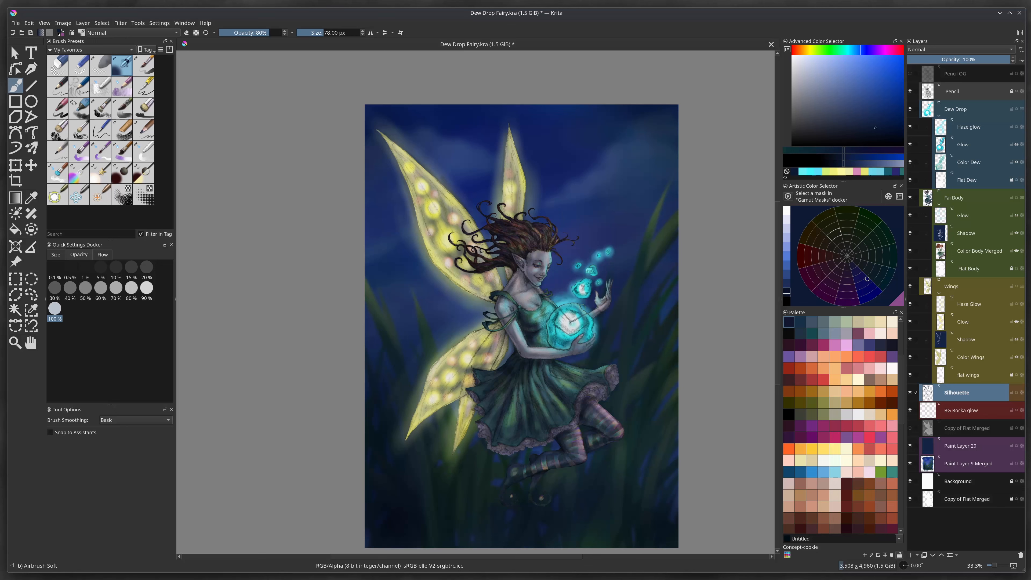
# Enlarge the airbrush to 176 px and switch it to eraser mode
pyautogui.press(']')
pyautogui.press(']')
pyautogui.press(']')
pyautogui.press(']')
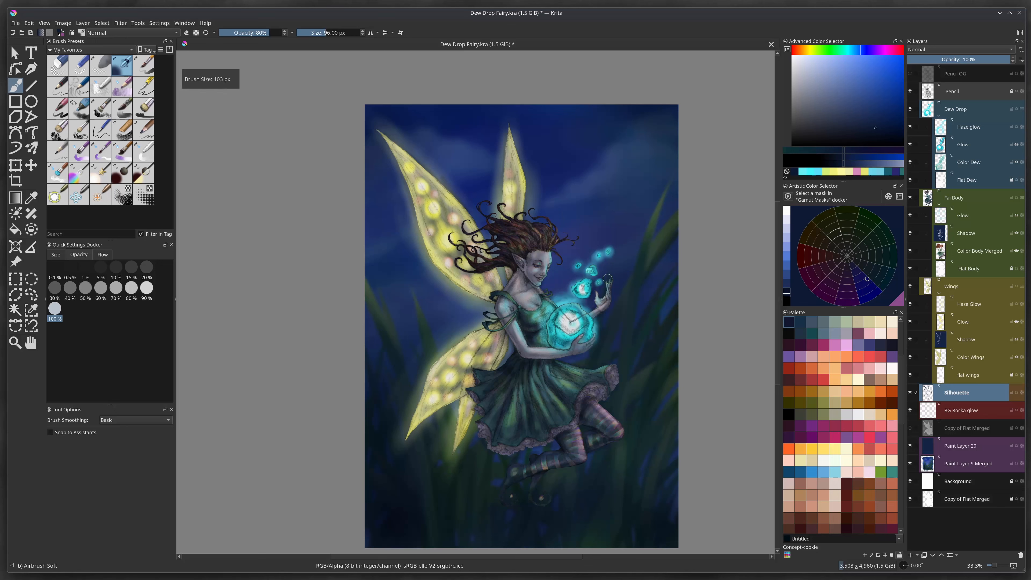
pyautogui.hotkey('ctrl', '+')
pyautogui.press('e')
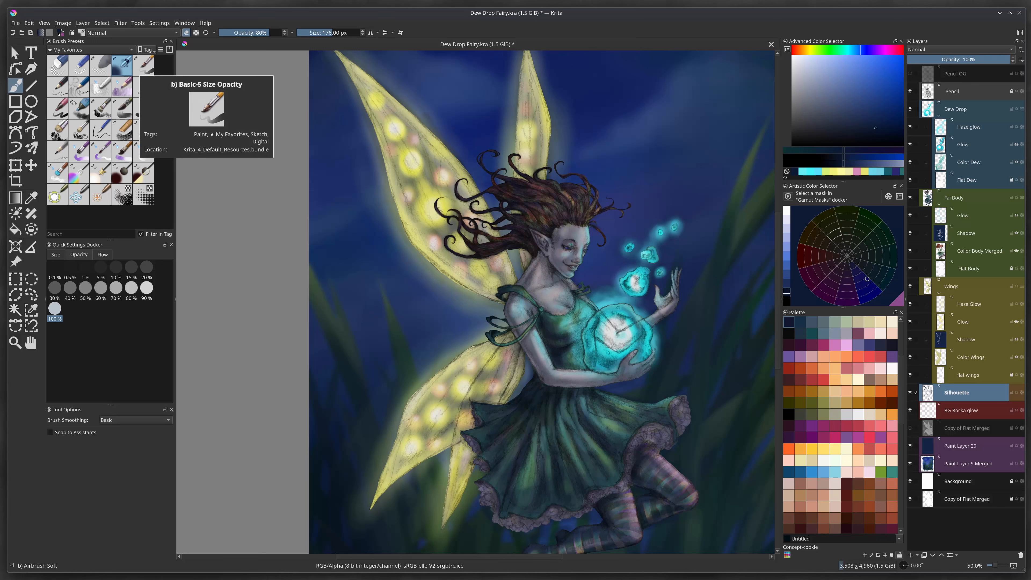
# Choose the Stamp Bokeh brush from the Textures presets and activate the BG Bocka glow layer
pyautogui.press('-')
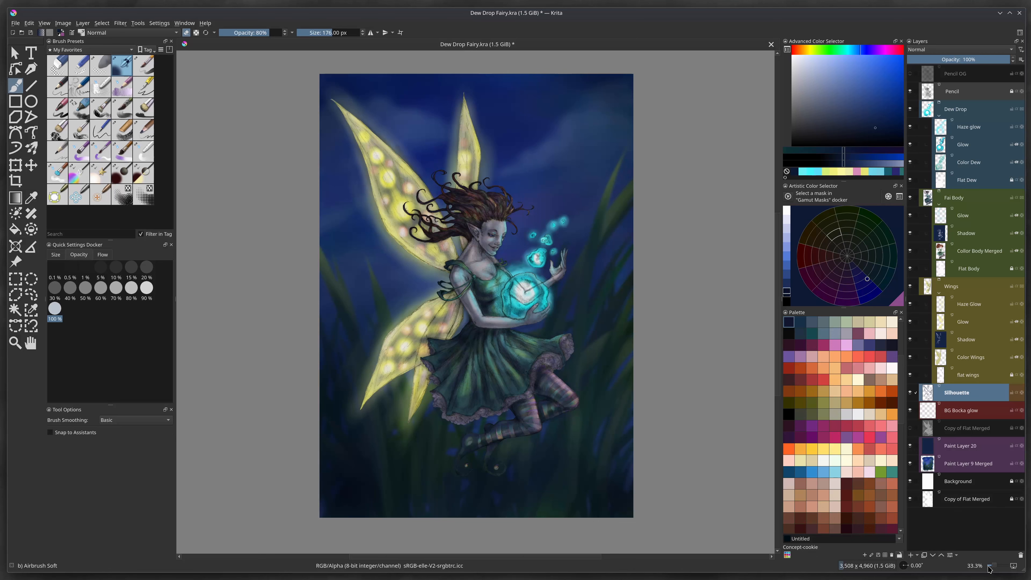
pyautogui.click(983, 567)
pyautogui.click(959, 474)
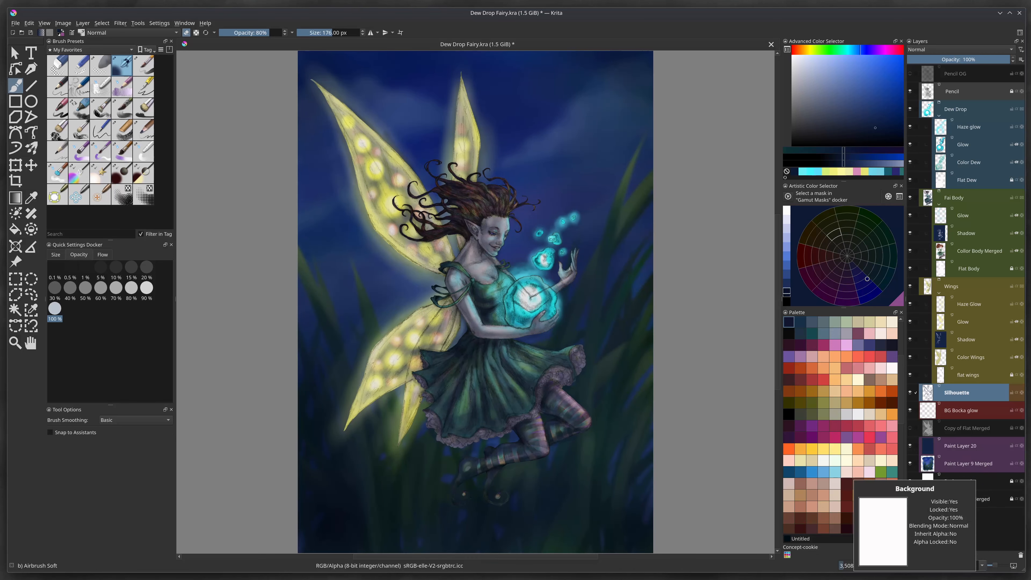
pyautogui.click(91, 49)
pyautogui.click(65, 138)
pyautogui.click(79, 127)
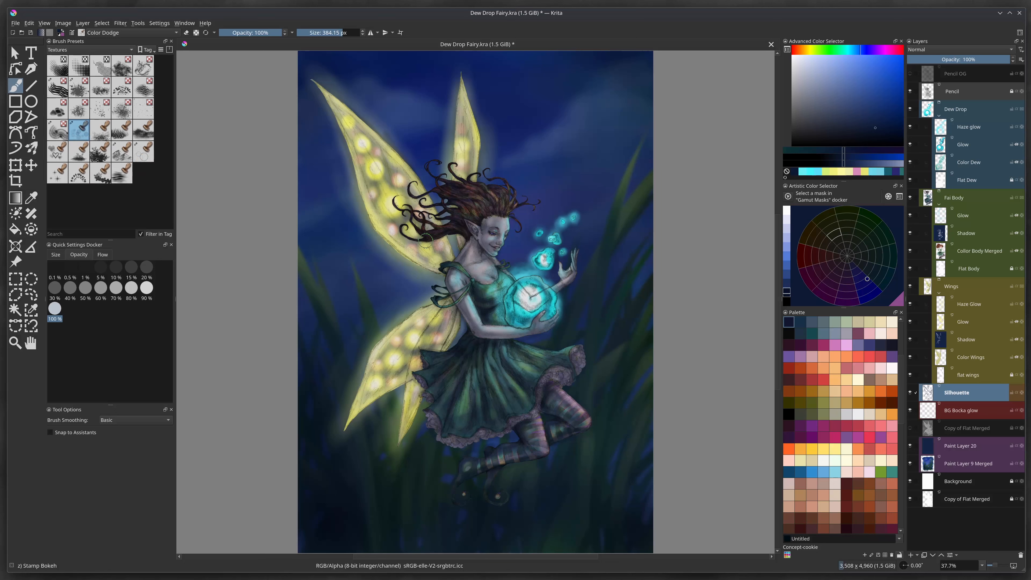
pyautogui.click(980, 411)
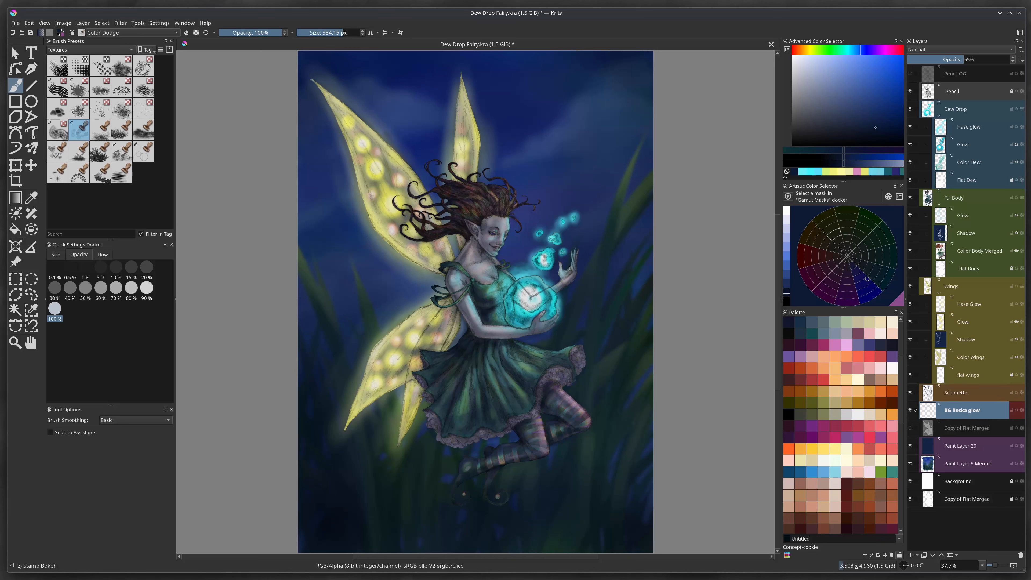
# Enlarge the bokeh stamp to 540 px and sample a bright cyan from the large dew drop
pyautogui.press(']')
pyautogui.press(']')
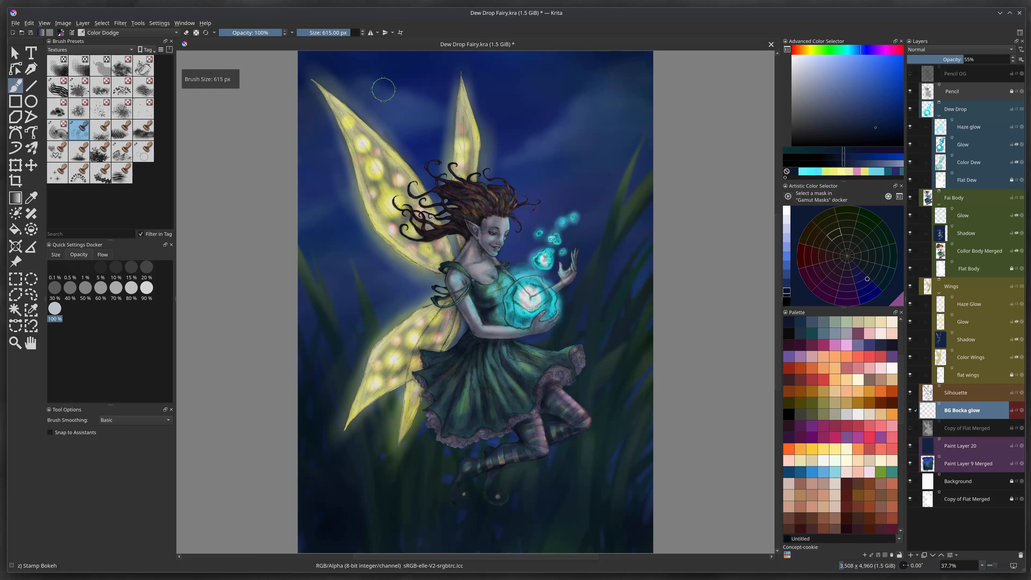
pyautogui.press('p')
pyautogui.click(512, 300)
pyautogui.click(874, 63)
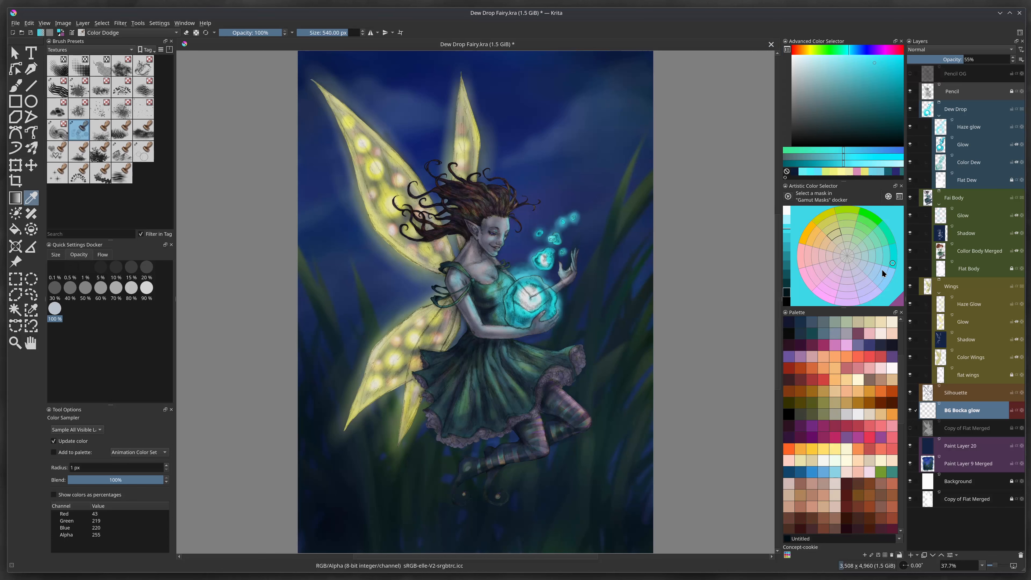
# Stamp cyan bokeh circles behind the wings, below the fairy and beside the dew drops, and open the brush's blending mode choices
pyautogui.press('b')
pyautogui.moveTo(390, 268); pyautogui.dragTo(362, 331)
pyautogui.moveTo(358, 403); pyautogui.dragTo(431, 459)
pyautogui.moveTo(313, 484); pyautogui.dragTo(430, 488)
pyautogui.moveTo(539, 489); pyautogui.dragTo(613, 408)
pyautogui.moveTo(592, 152); pyautogui.dragTo(583, 238)
pyautogui.moveTo(595, 278); pyautogui.dragTo(595, 348)
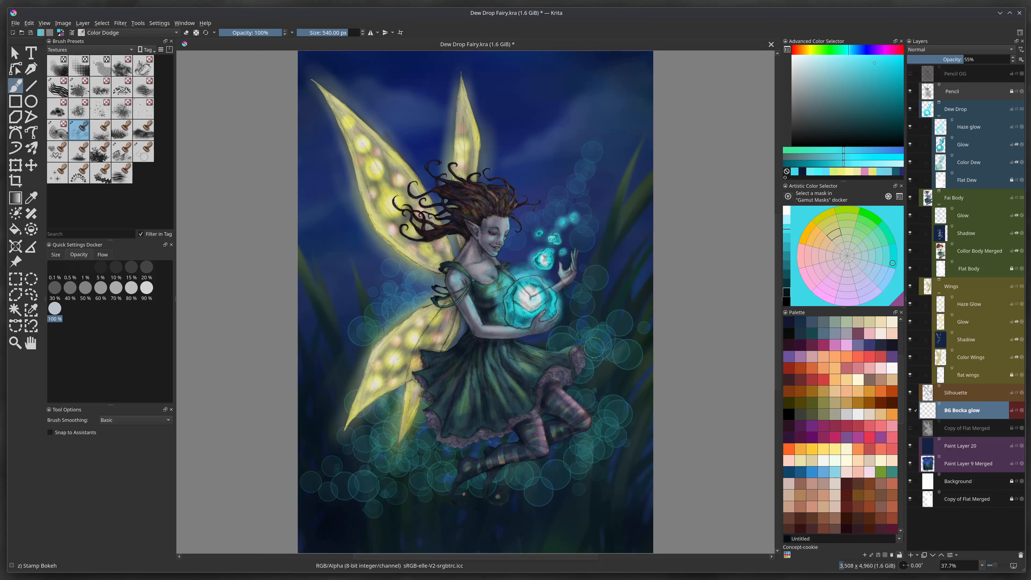
pyautogui.click(169, 33)
pyautogui.click(172, 34)
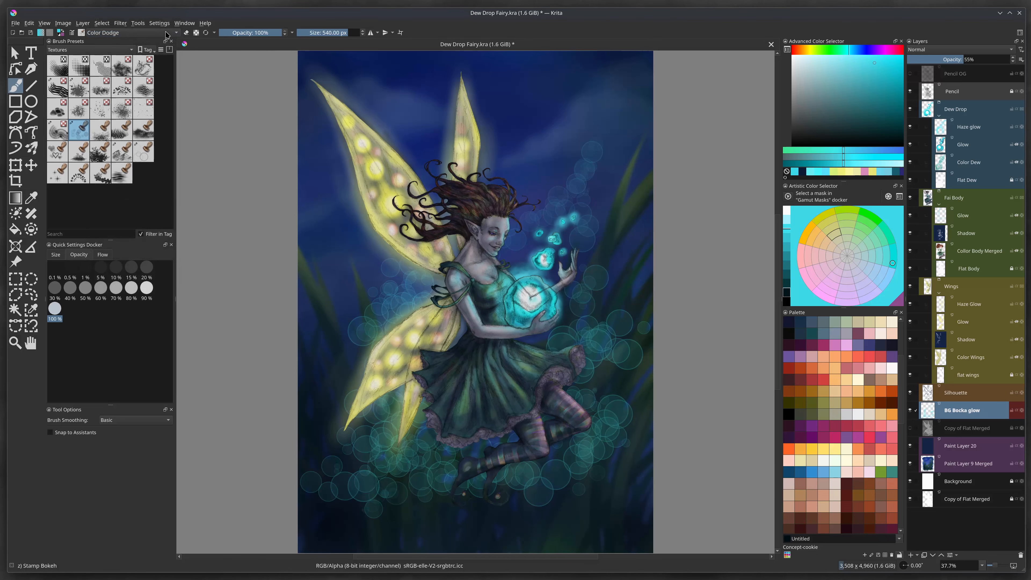
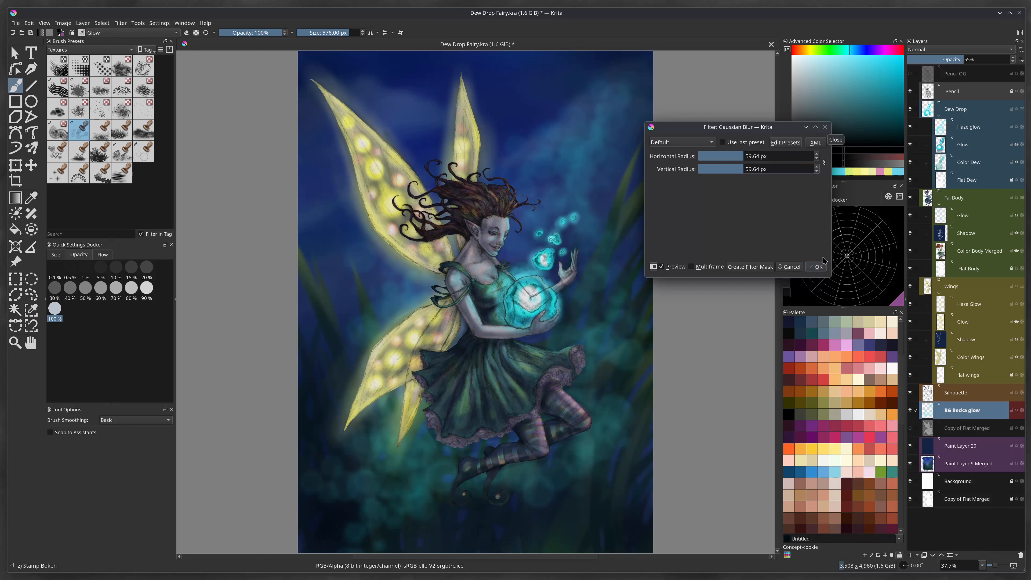
# Apply a Gaussian Blur of 59.64 px to the BG Bocka glow layer and set its blending mode to Gamma Illumination
pyautogui.click(819, 267)
pyautogui.click(960, 49)
pyautogui.click(942, 171)
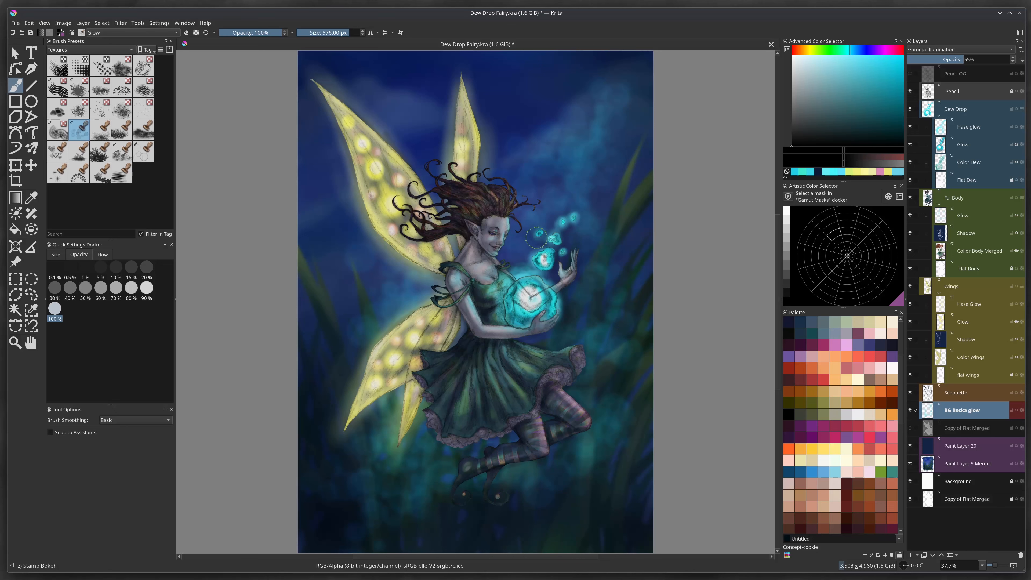
# Open an HSV Adjustment for the Collor Body Merged layer and set its type to Hue/Saturation/Value
pyautogui.click(969, 127)
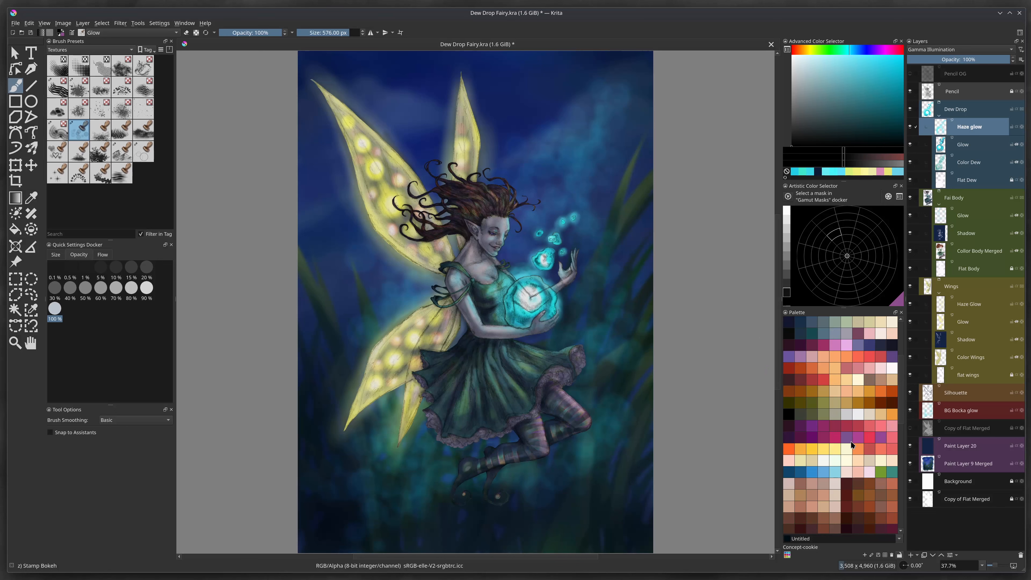
pyautogui.click(981, 251)
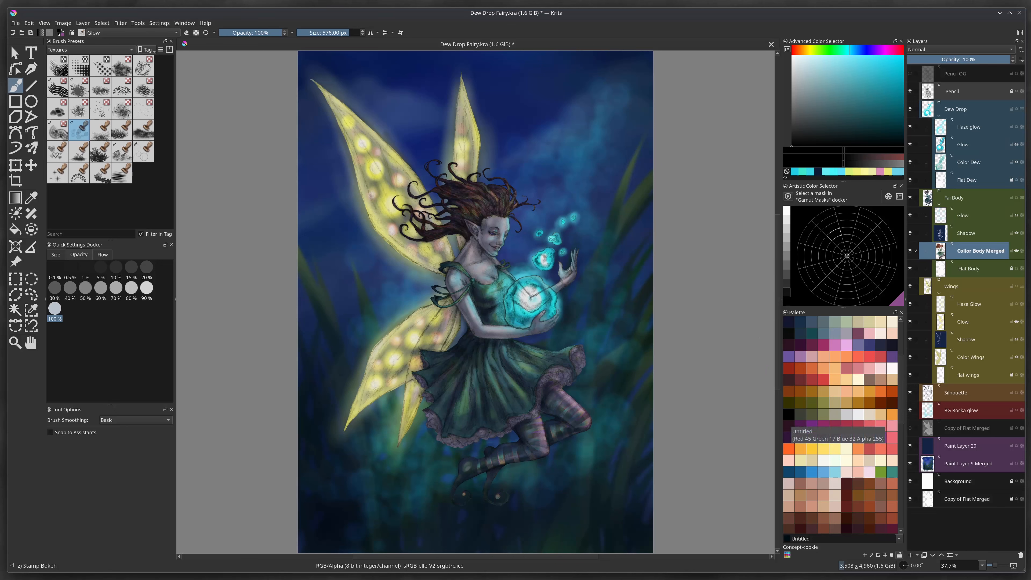
pyautogui.click(120, 22)
pyautogui.moveTo(216, 53)
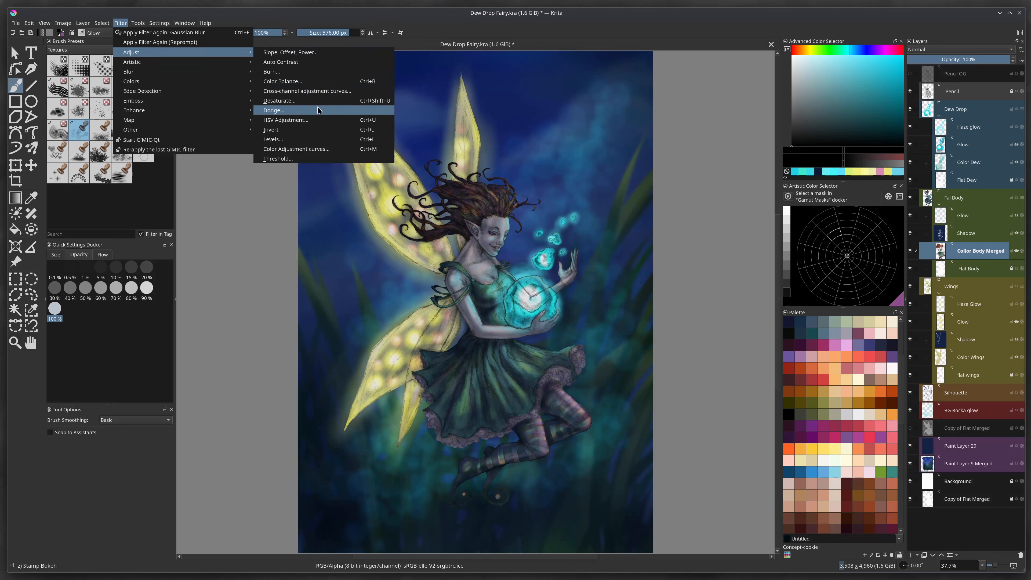
pyautogui.click(327, 121)
pyautogui.moveTo(798, 129); pyautogui.dragTo(752, 121)
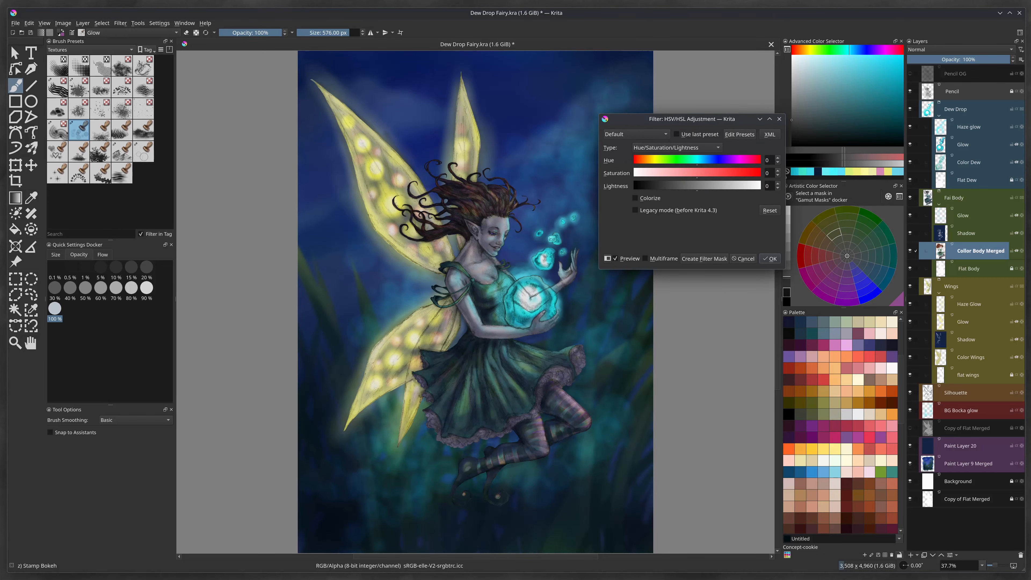
pyautogui.click(665, 149)
pyautogui.click(666, 139)
pyautogui.moveTo(692, 119); pyautogui.dragTo(711, 105)
# Try shifting the fairy's body colors with hue 47, saturation 42 and value -9
pyautogui.moveTo(716, 147); pyautogui.dragTo(733, 146)
pyautogui.moveTo(715, 160); pyautogui.dragTo(743, 161)
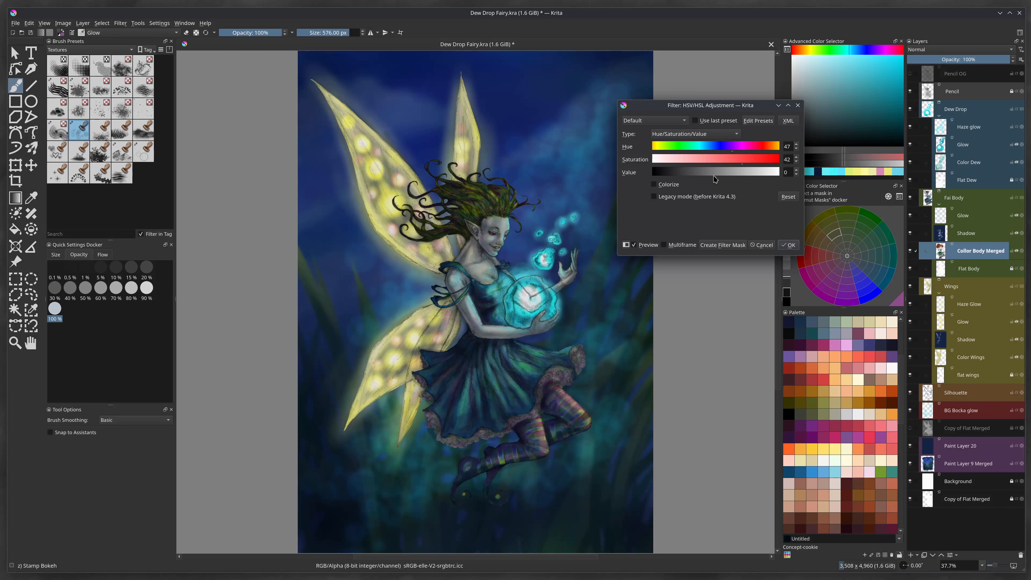
pyautogui.click(690, 178)
pyautogui.click(716, 178)
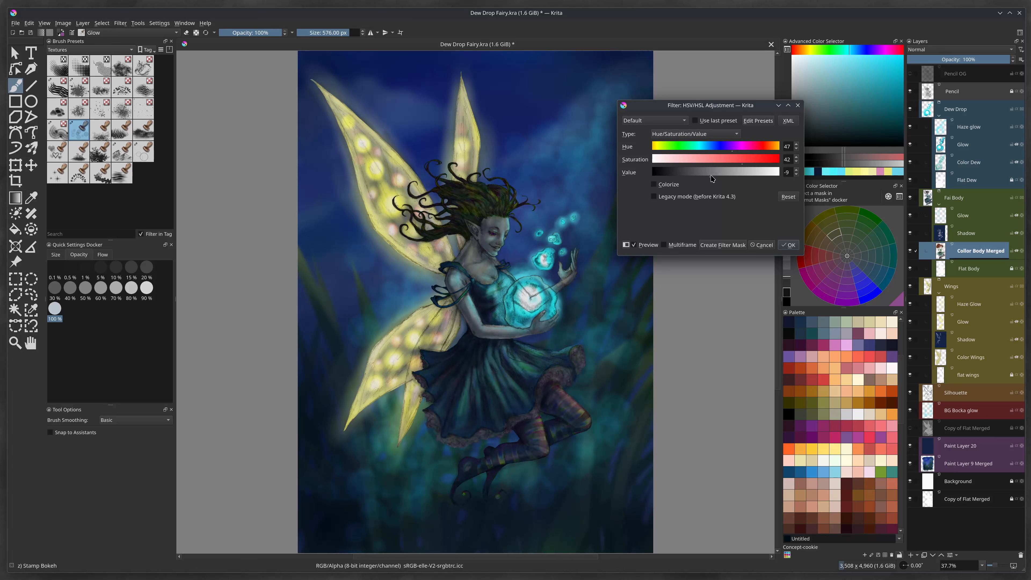
pyautogui.moveTo(733, 153); pyautogui.dragTo(723, 154)
pyautogui.click(788, 245)
# Make the Dew Drop group's Haze glow layer active
pyautogui.click(974, 215)
pyautogui.click(983, 147)
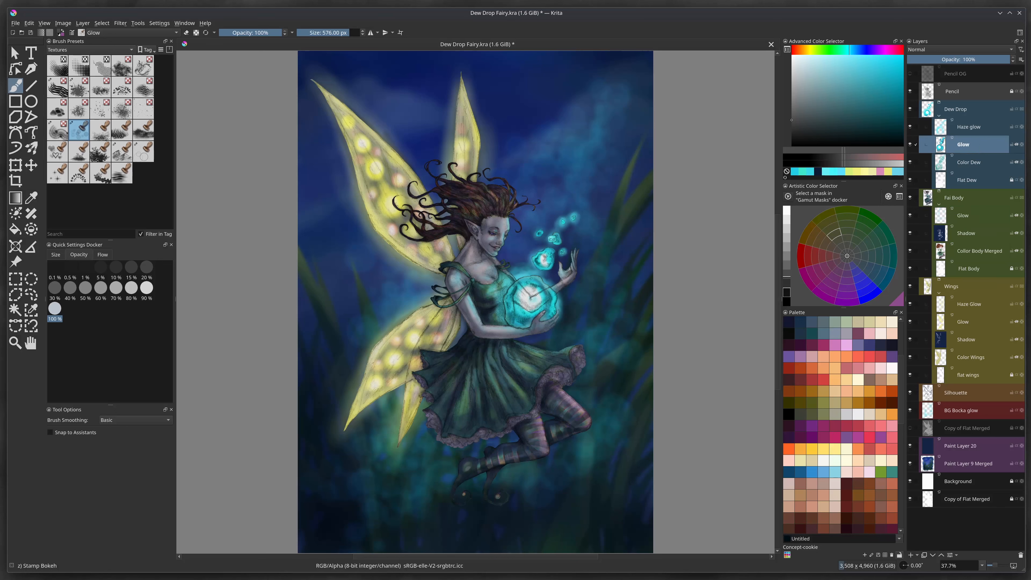
pyautogui.click(983, 126)
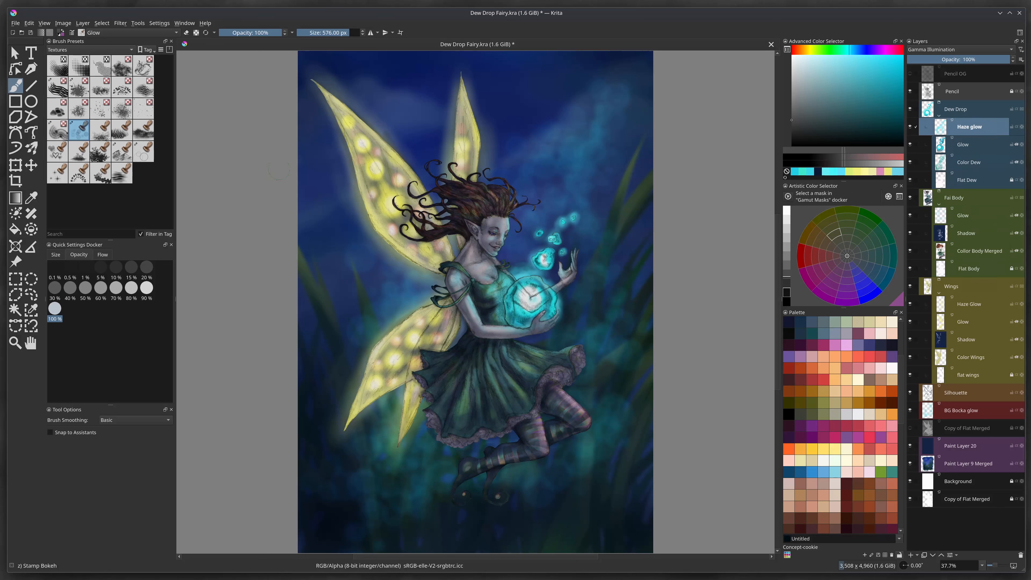
# Try an HSV Adjustment on the Haze glow layer with saturation 63 and lightness -43
pyautogui.click(121, 23)
pyautogui.moveTo(715, 160); pyautogui.dragTo(755, 163)
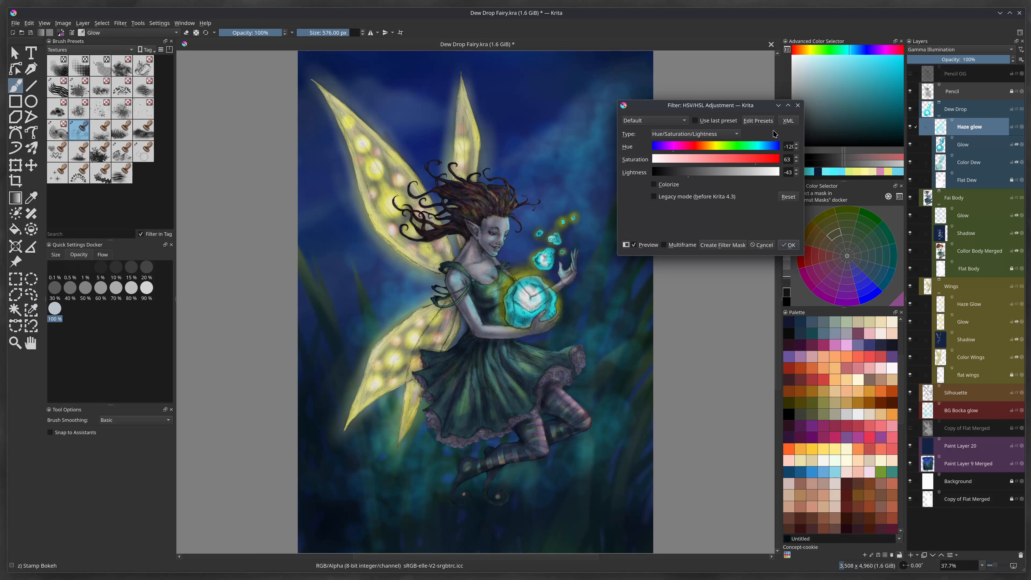
pyautogui.click(762, 245)
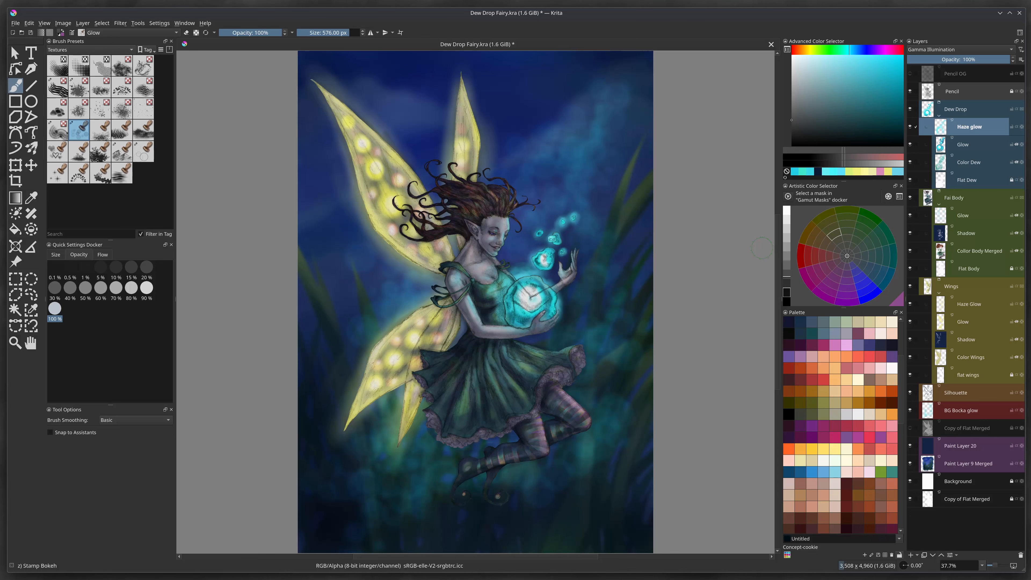
# Choose the Airbrush Soft preset from My Favorites with Normal blending and turn its eraser mode off
pyautogui.click(150, 35)
pyautogui.click(147, 150)
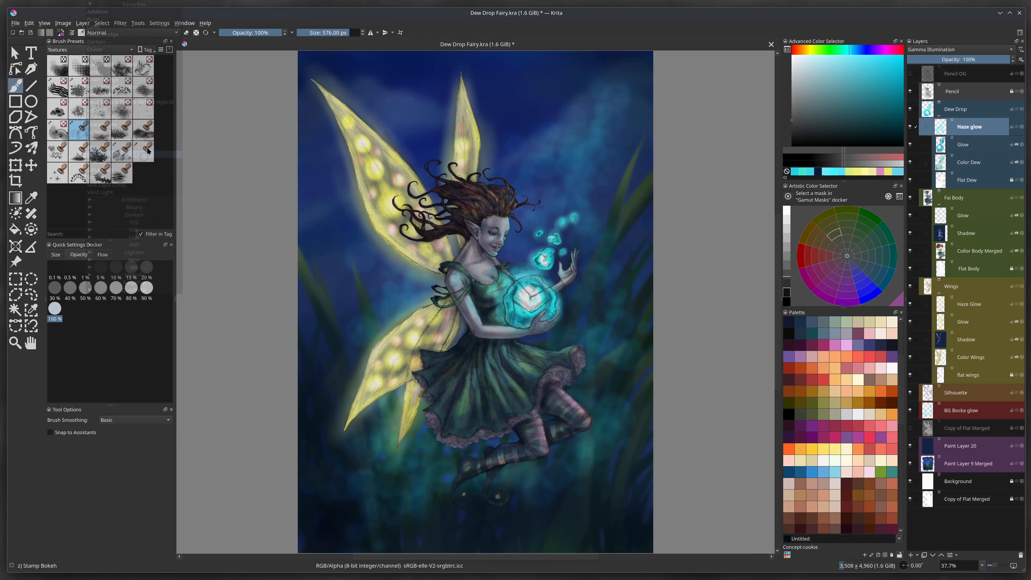
pyautogui.click(131, 50)
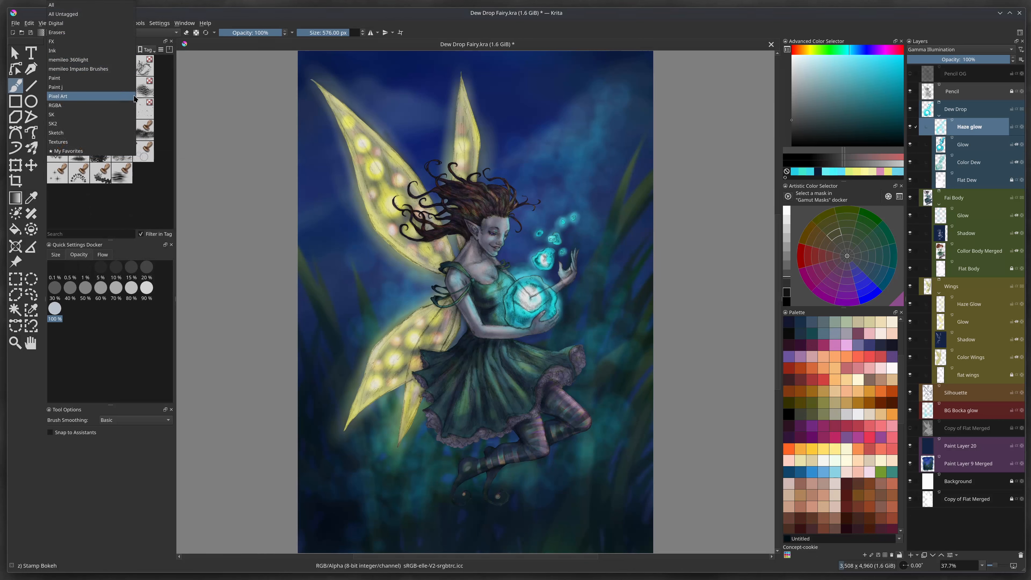
pyautogui.click(66, 151)
pyautogui.click(122, 65)
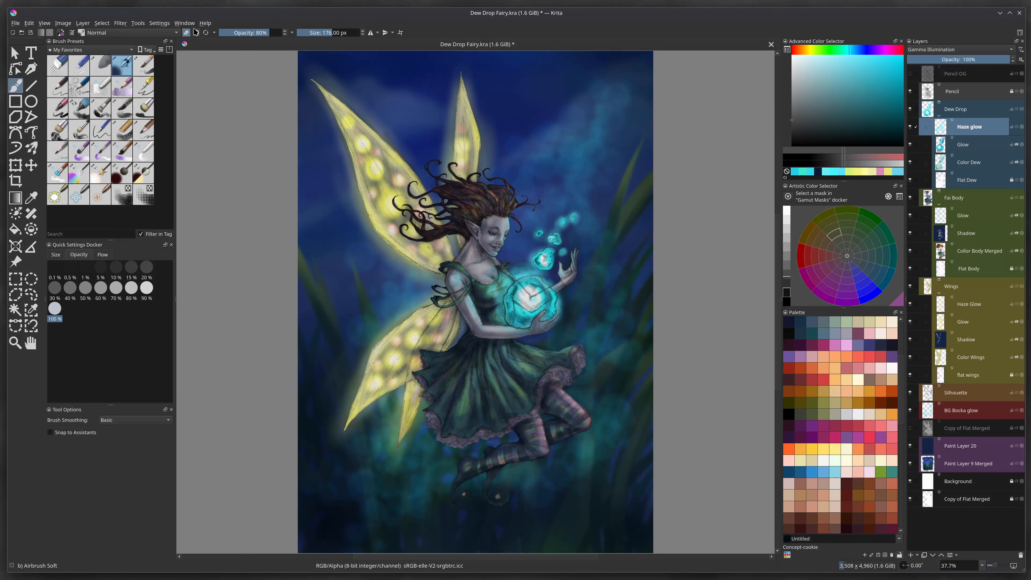
pyautogui.press('e')
# Choose bright cyan and paint haze around the floating dew drop above the hand with the airbrush at 176 px
pyautogui.hotkey('ctrl', '+')
pyautogui.hotkey('ctrl', '+')
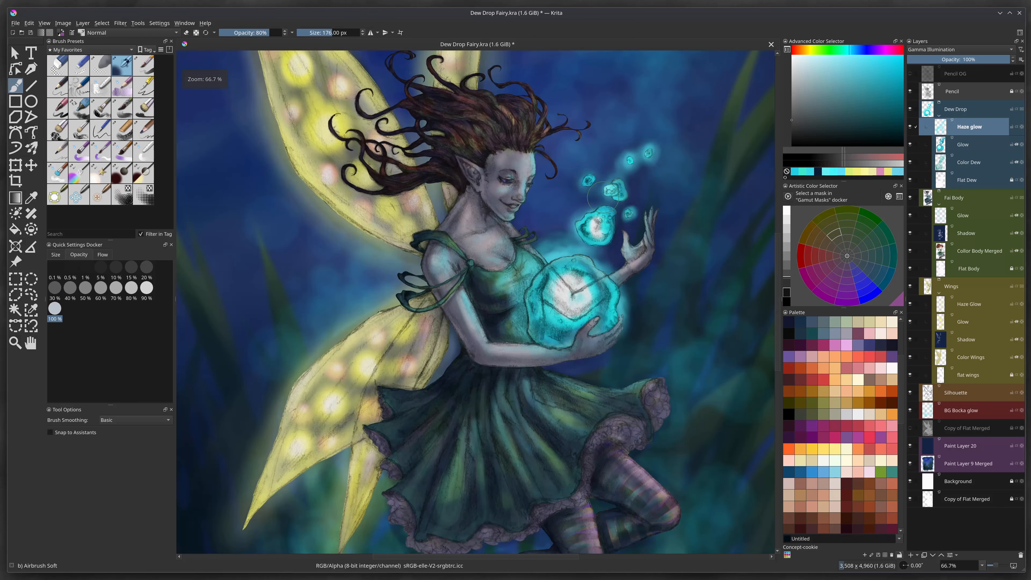
pyautogui.moveTo(658, 168); pyautogui.dragTo(629, 277)
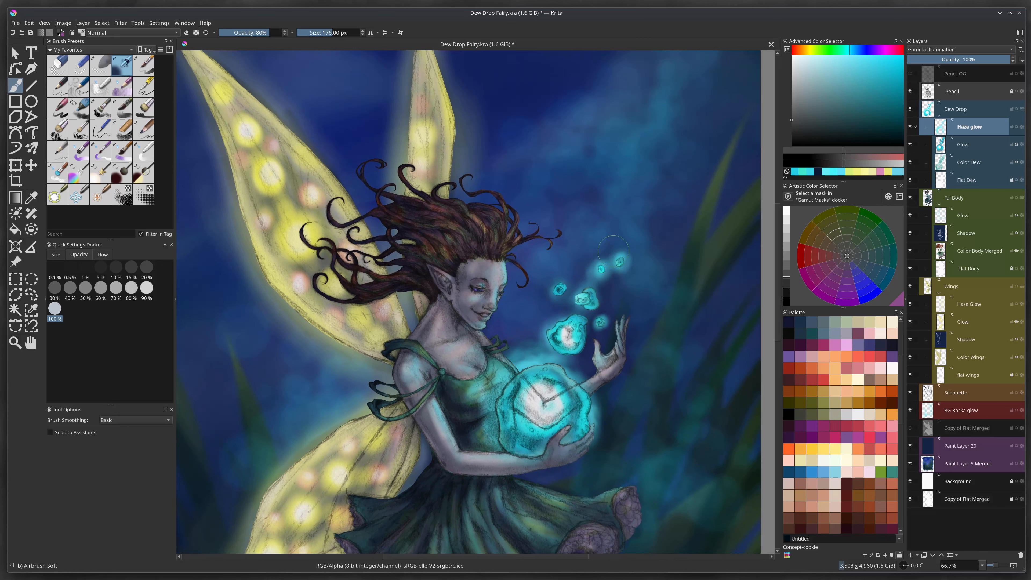
pyautogui.click(831, 172)
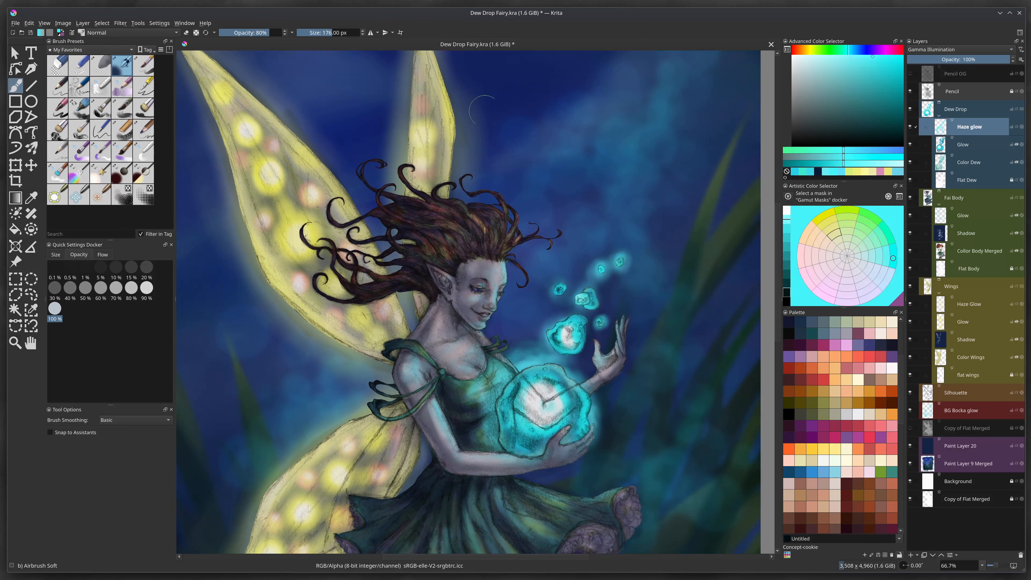
pyautogui.moveTo(558, 337); pyautogui.dragTo(548, 349)
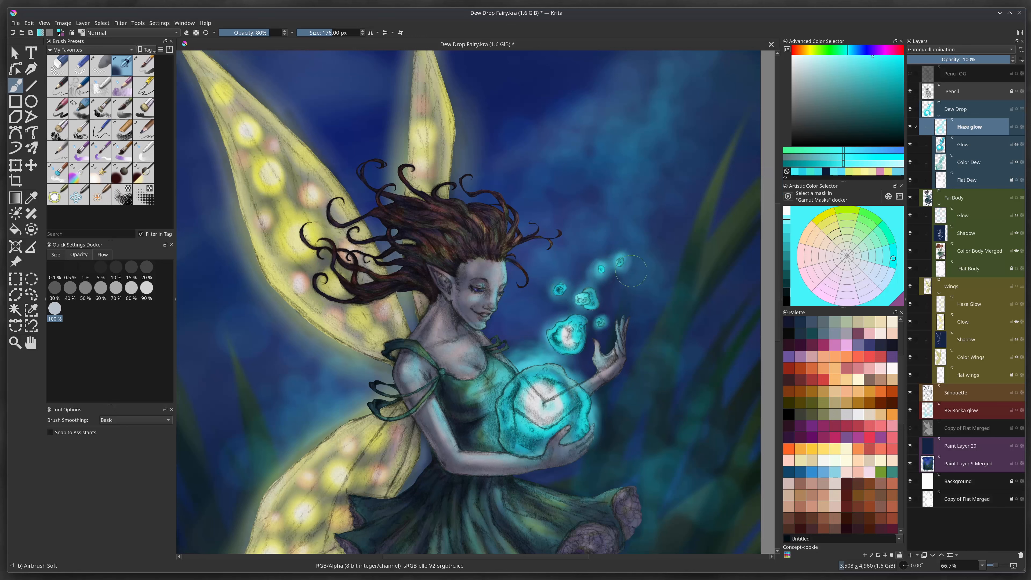